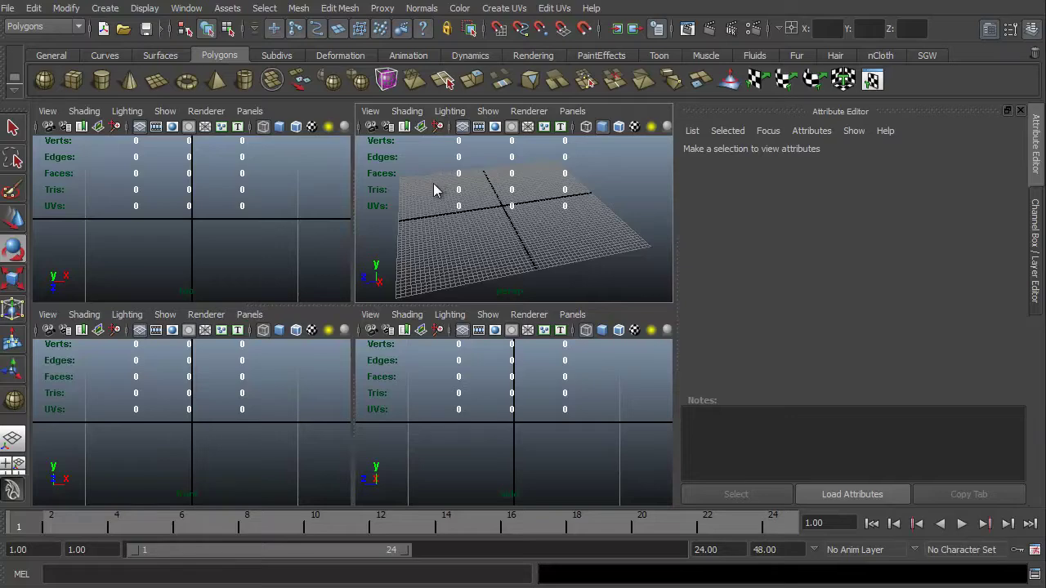
Step: Cycle through maximized panels, ending on a full-workspace perspective view of the empty grid
{"action": "key", "text": "space"}
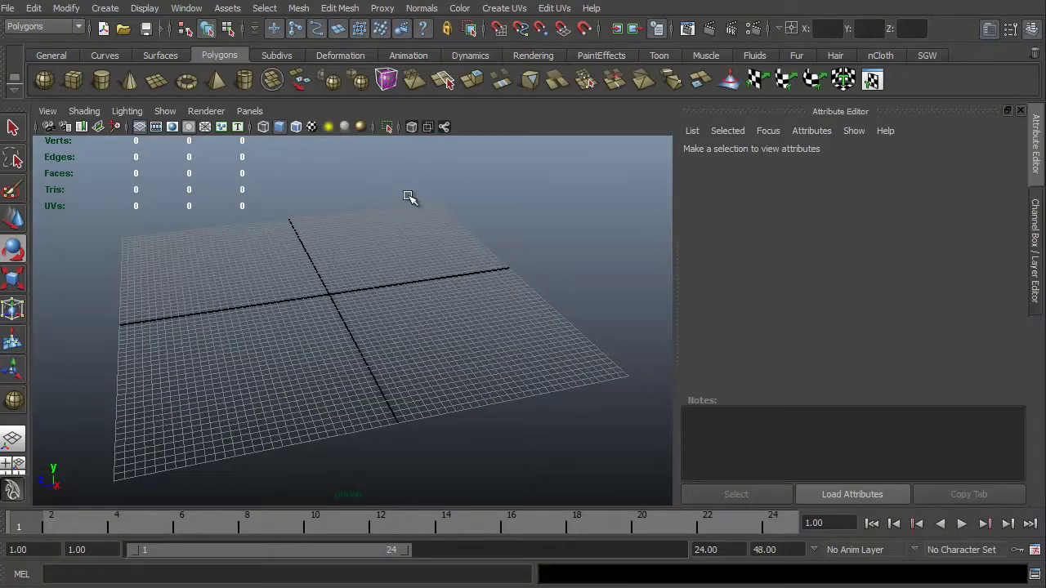
{"action": "key", "text": "space"}
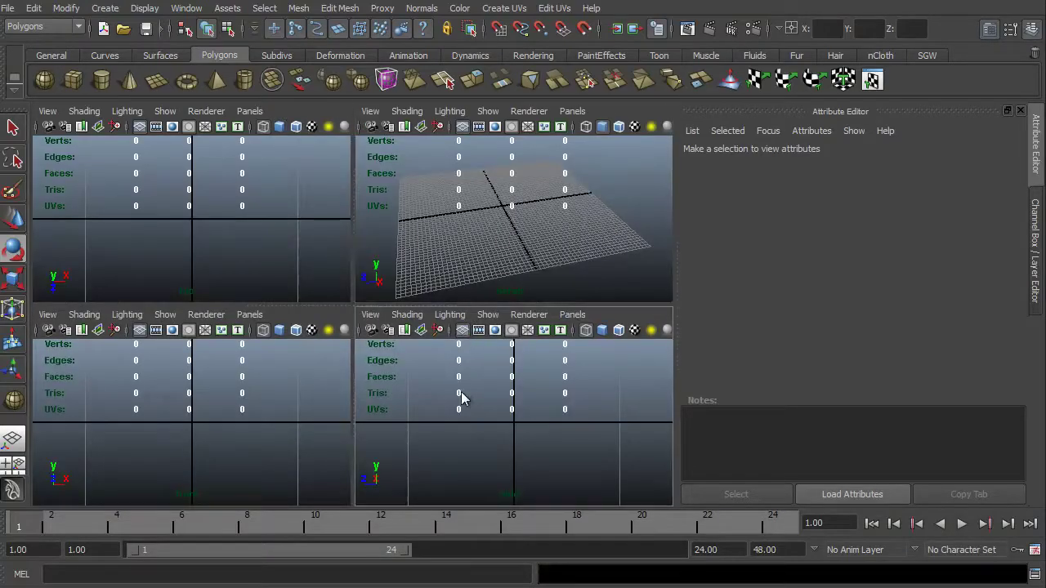
{"action": "key", "text": "space"}
{"action": "key", "text": "space"}
{"action": "key", "text": "space"}
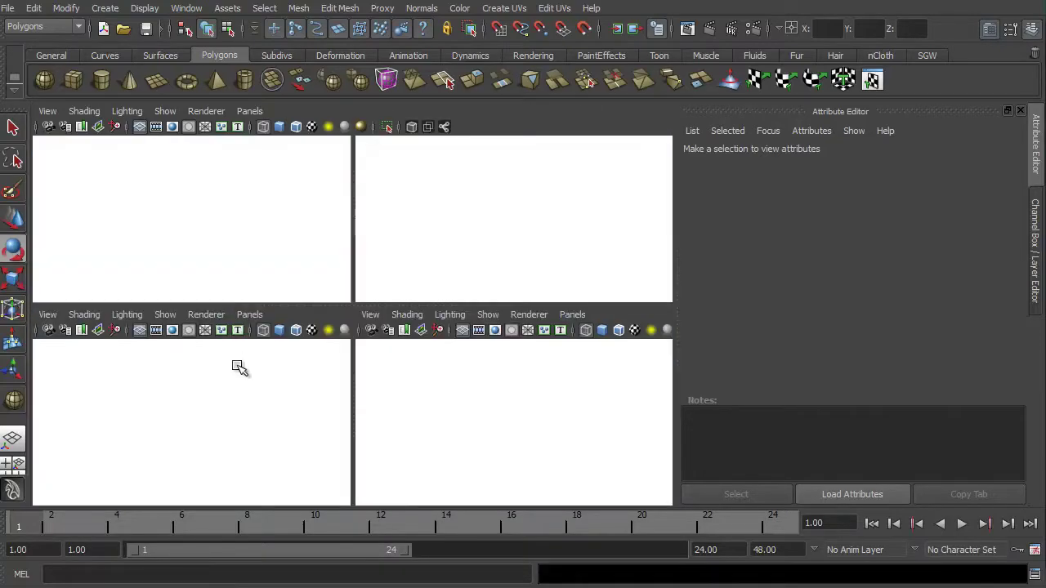
{"action": "key", "text": "space"}
{"action": "key", "text": "space"}
{"action": "key", "text": "space"}
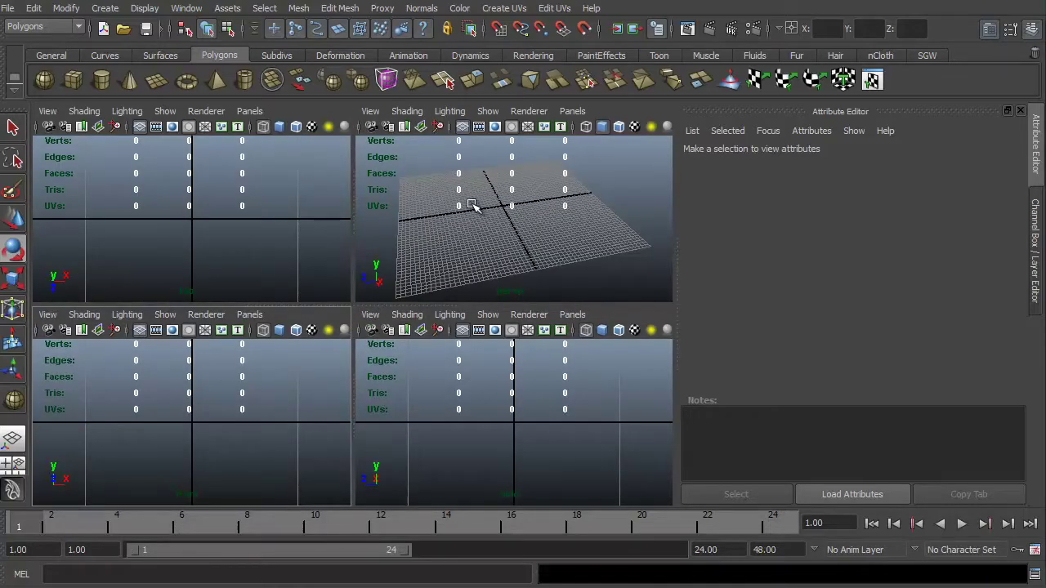
{"action": "key", "text": "space"}
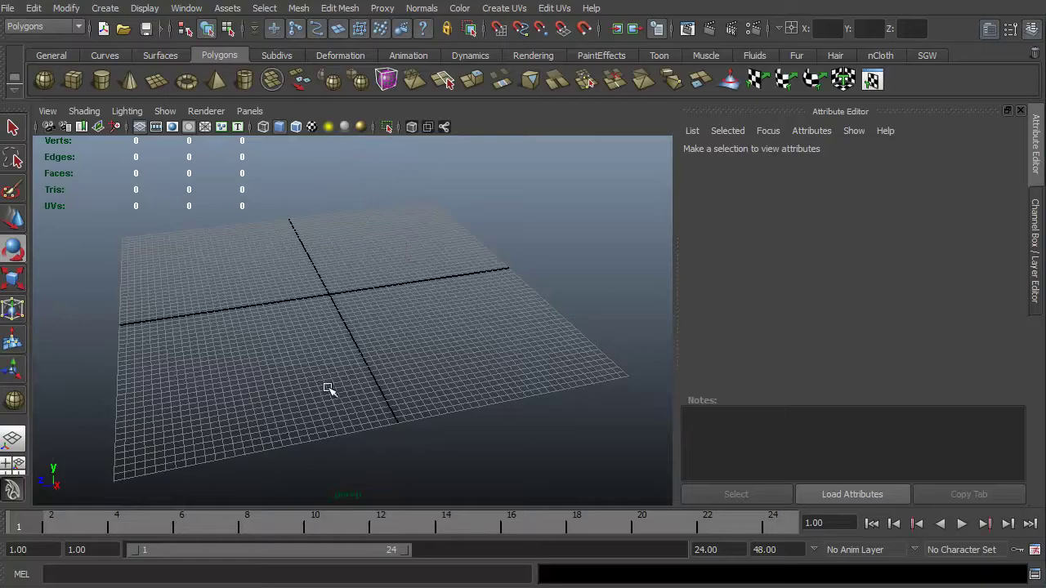
{"action": "mouse_move", "coordinate": [331, 420]}
{"action": "left_mouse_down", "text": "alt"}
{"action": "mouse_move", "coordinate": [299, 411]}
{"action": "mouse_move", "coordinate": [317, 400]}
{"action": "mouse_move", "coordinate": [329, 411]}
{"action": "left_mouse_up", "text": "alt"}
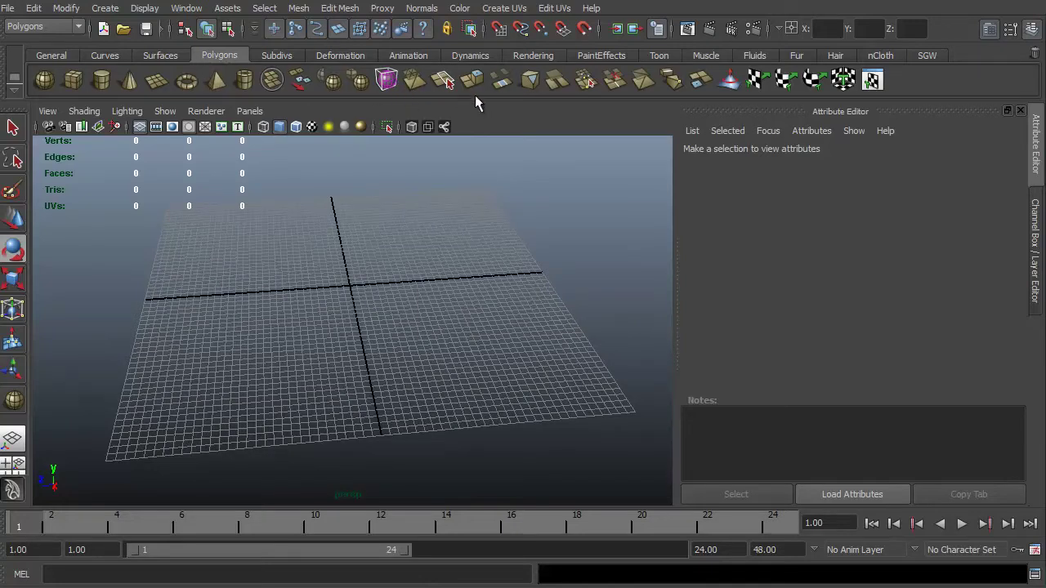
Step: Browse the General, Curves, Surfaces and Subdivs shelves, then start an interactive Poly Sphere from Polygons
{"action": "left_click", "coordinate": [59, 52]}
{"action": "left_click", "coordinate": [102, 55]}
{"action": "left_click", "coordinate": [160, 57]}
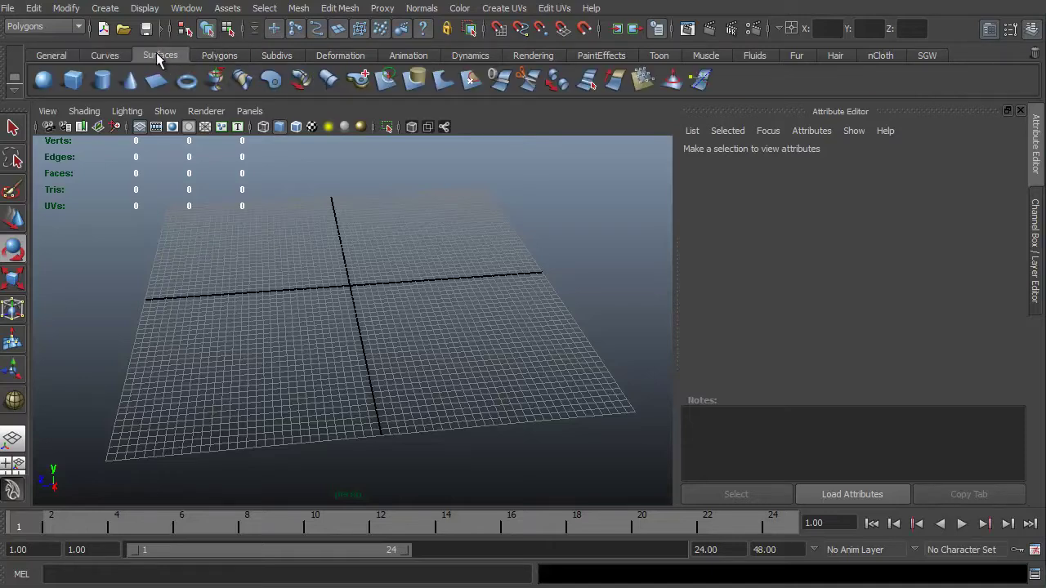
{"action": "left_click", "coordinate": [215, 55]}
{"action": "left_click", "coordinate": [274, 54]}
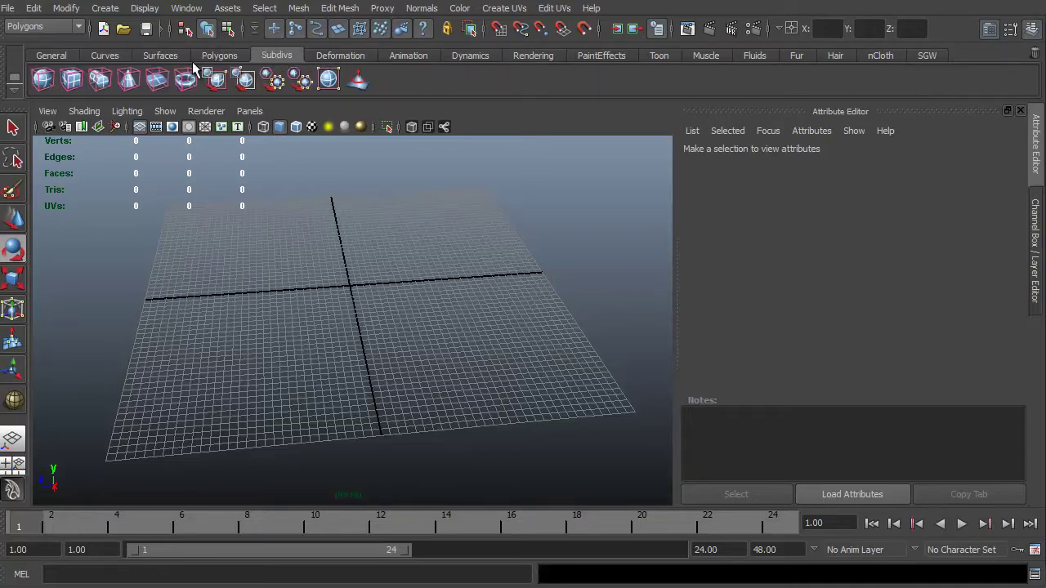
{"action": "left_click", "coordinate": [161, 56]}
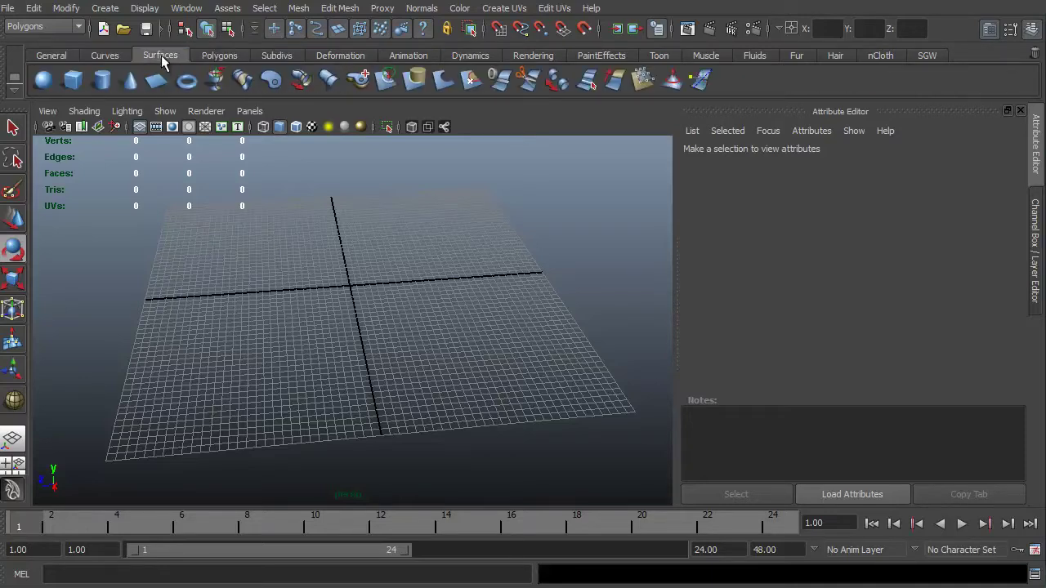
{"action": "left_click", "coordinate": [107, 56]}
{"action": "left_click", "coordinate": [221, 55]}
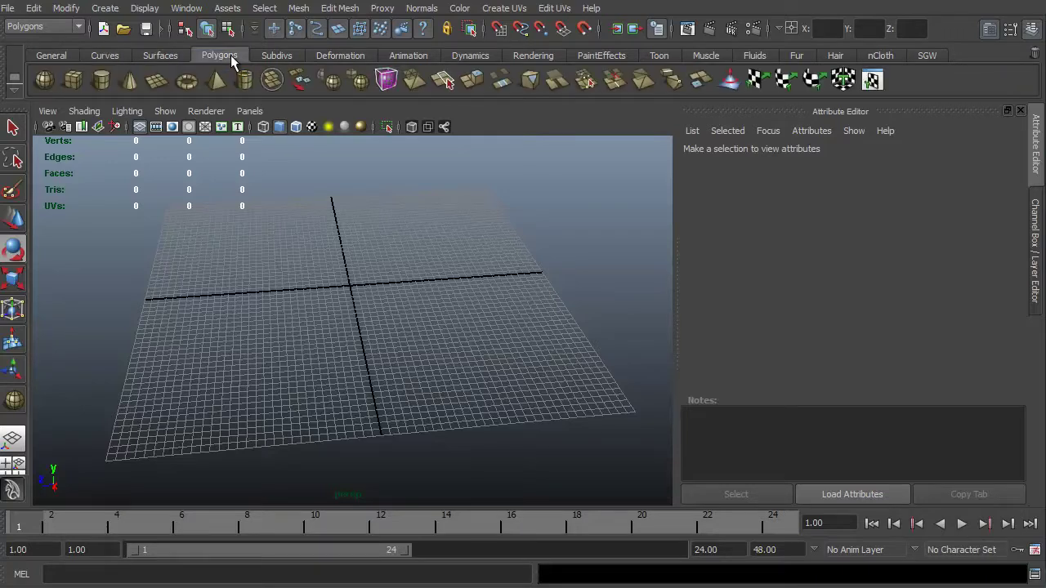
{"action": "left_click", "coordinate": [41, 82]}
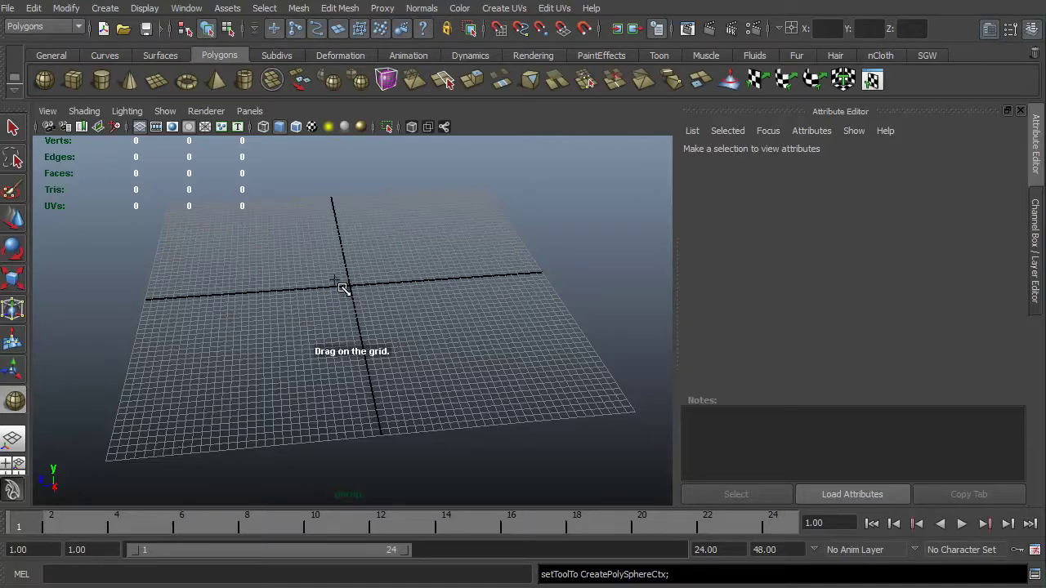
Step: Enable Snap to grids and drag out a radius-150 polySphere1 from the grid origin
{"action": "left_click_drag", "start_coordinate": [322, 346], "coordinate": [413, 341], "text": "alt"}
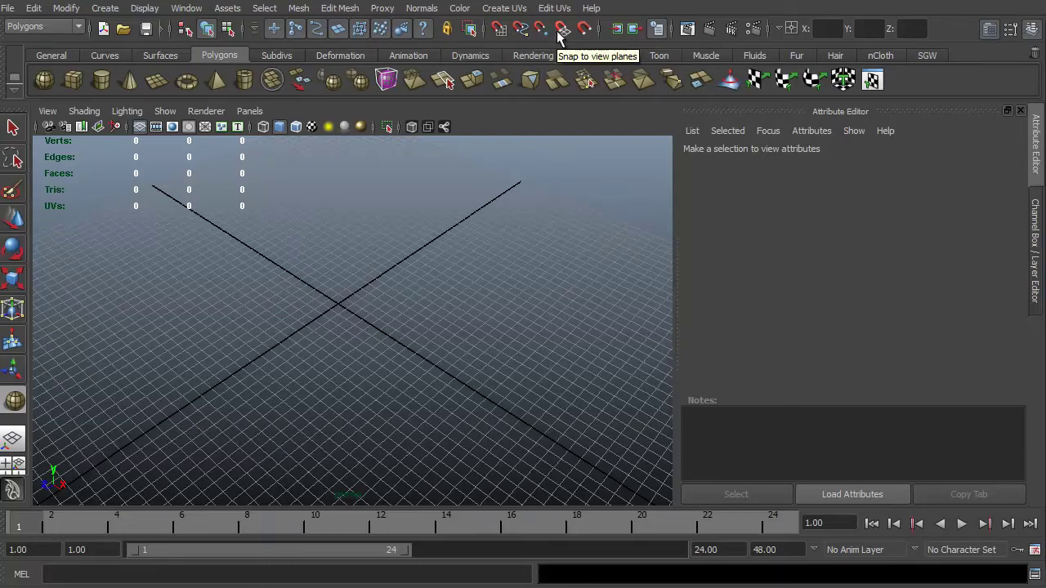
{"action": "left_click", "coordinate": [498, 30]}
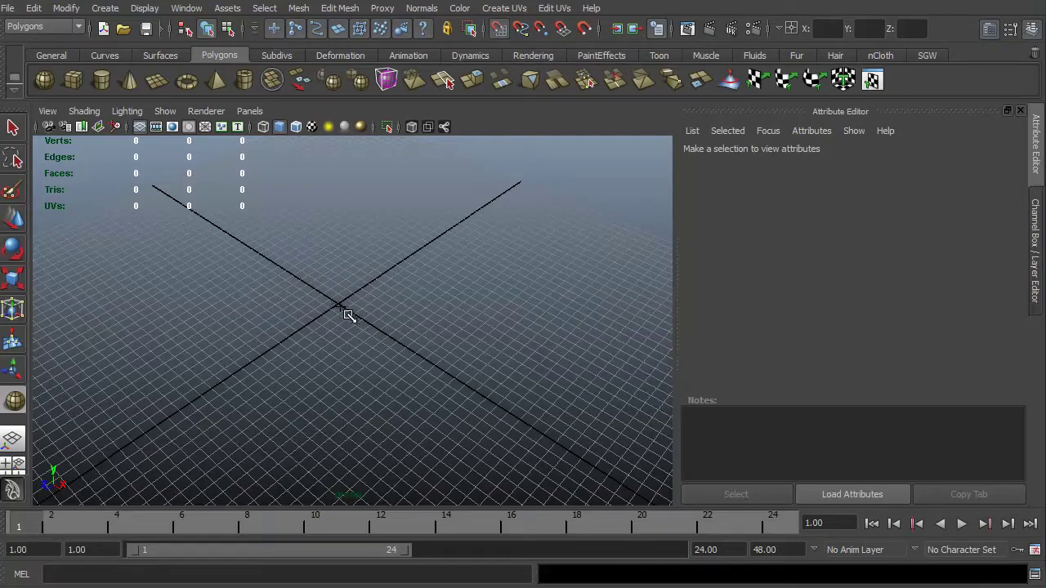
{"action": "mouse_move", "coordinate": [353, 318]}
{"action": "left_mouse_down"}
{"action": "mouse_move", "coordinate": [512, 404]}
{"action": "mouse_move", "coordinate": [480, 382]}
{"action": "mouse_move", "coordinate": [487, 390]}
{"action": "mouse_move", "coordinate": [474, 390]}
{"action": "left_mouse_up"}
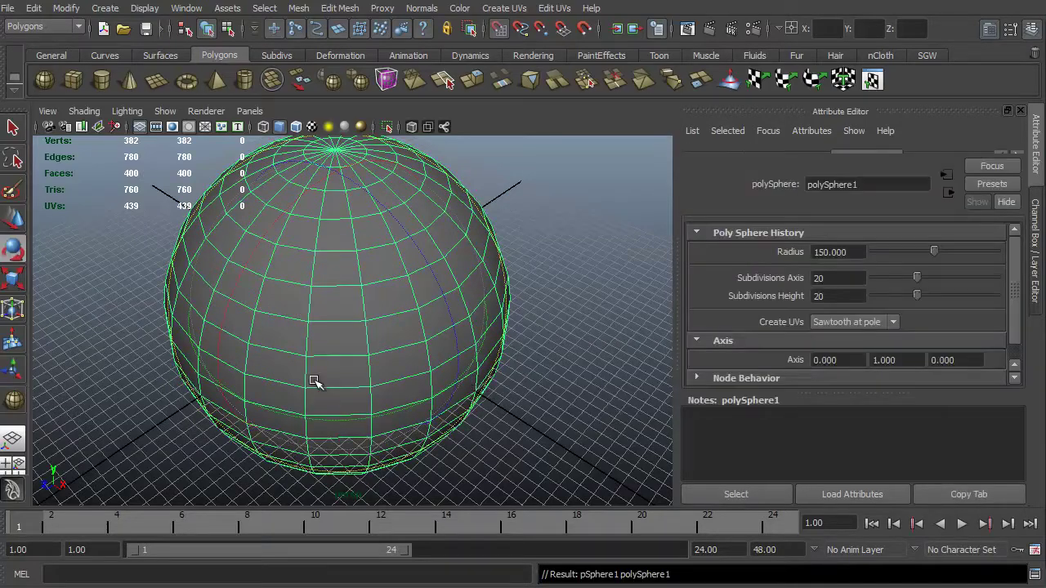
Step: Orbit to a low side view of the sphere and return to the Select tool
{"action": "key", "text": "e"}
{"action": "left_click_drag", "start_coordinate": [315, 381], "coordinate": [417, 327], "text": "alt"}
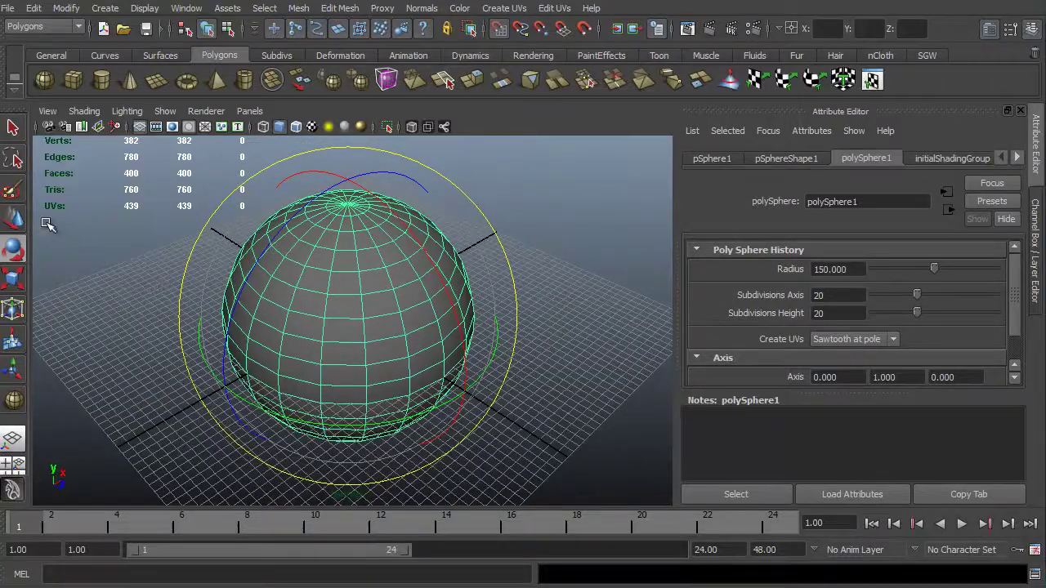
{"action": "left_click", "coordinate": [13, 131]}
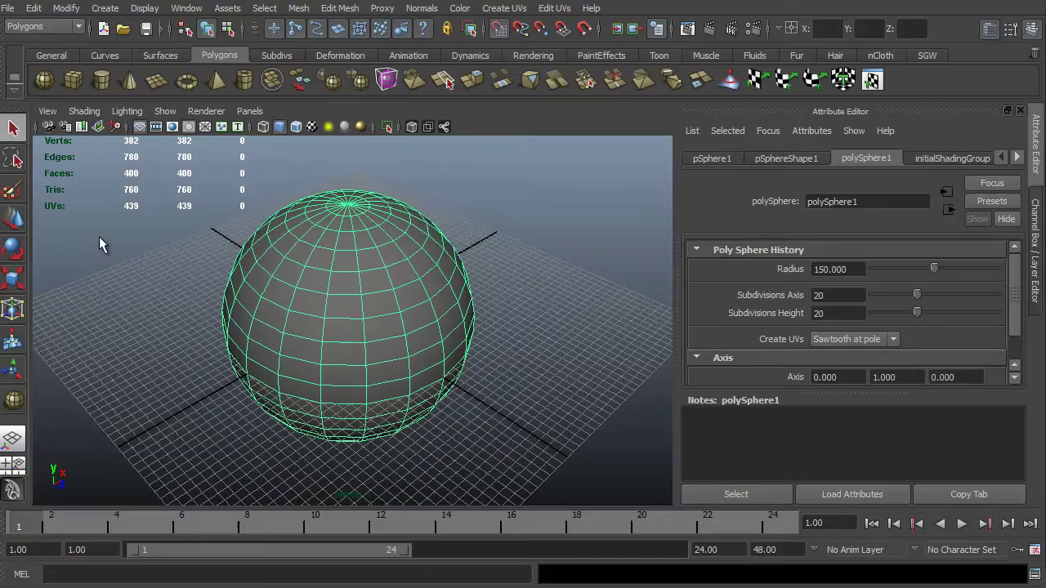
Step: Orbit, pan and zoom around the sphere, finishing on a low side view
{"action": "left_click_drag", "start_coordinate": [203, 385], "coordinate": [234, 350], "text": "alt"}
{"action": "middle_click_drag", "start_coordinate": [233, 350], "coordinate": [321, 325], "text": "alt"}
{"action": "left_click_drag", "start_coordinate": [321, 325], "coordinate": [288, 331], "text": "alt"}
{"action": "right_click_drag", "start_coordinate": [329, 331], "coordinate": [717, 487], "text": "alt"}
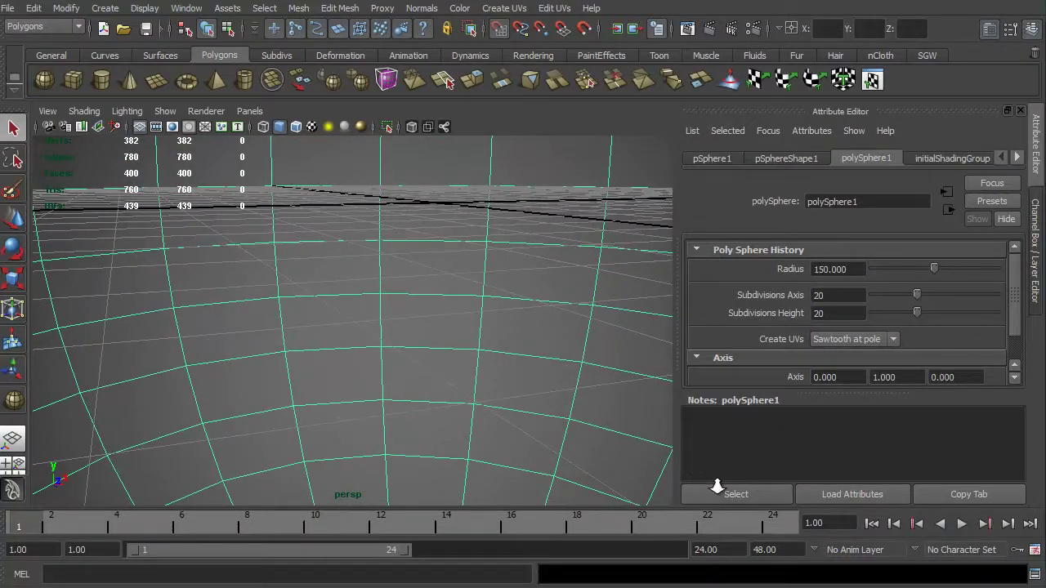
{"action": "right_click_drag", "start_coordinate": [717, 487], "coordinate": [320, 334], "text": "alt"}
{"action": "left_click_drag", "start_coordinate": [319, 334], "coordinate": [273, 357], "text": "alt"}
{"action": "right_click_drag", "start_coordinate": [273, 357], "coordinate": [327, 397], "text": "alt"}
{"action": "middle_click_drag", "start_coordinate": [327, 397], "coordinate": [340, 371], "text": "alt"}
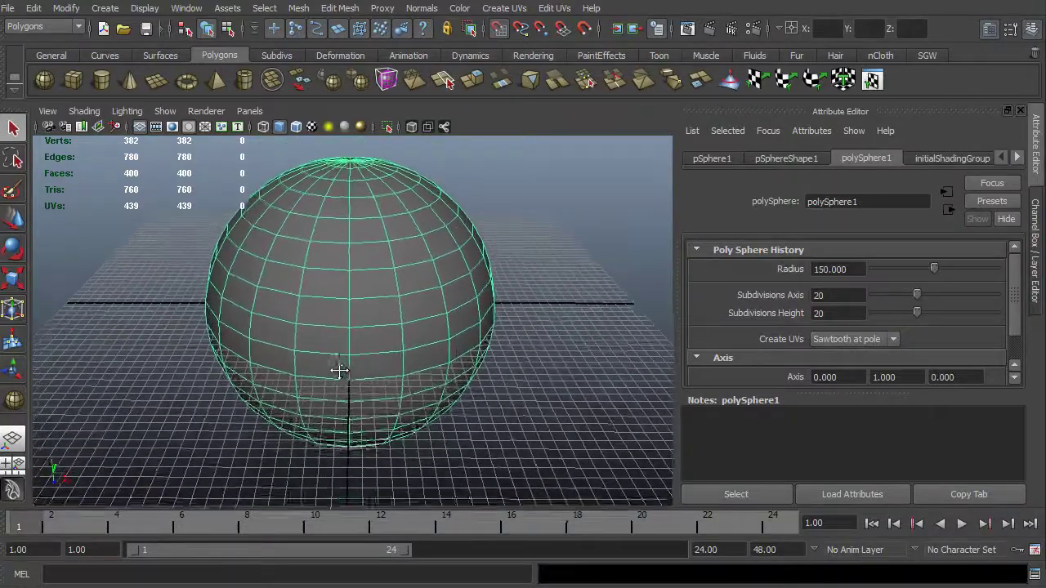
{"action": "left_click_drag", "start_coordinate": [339, 370], "coordinate": [320, 420], "text": "alt"}
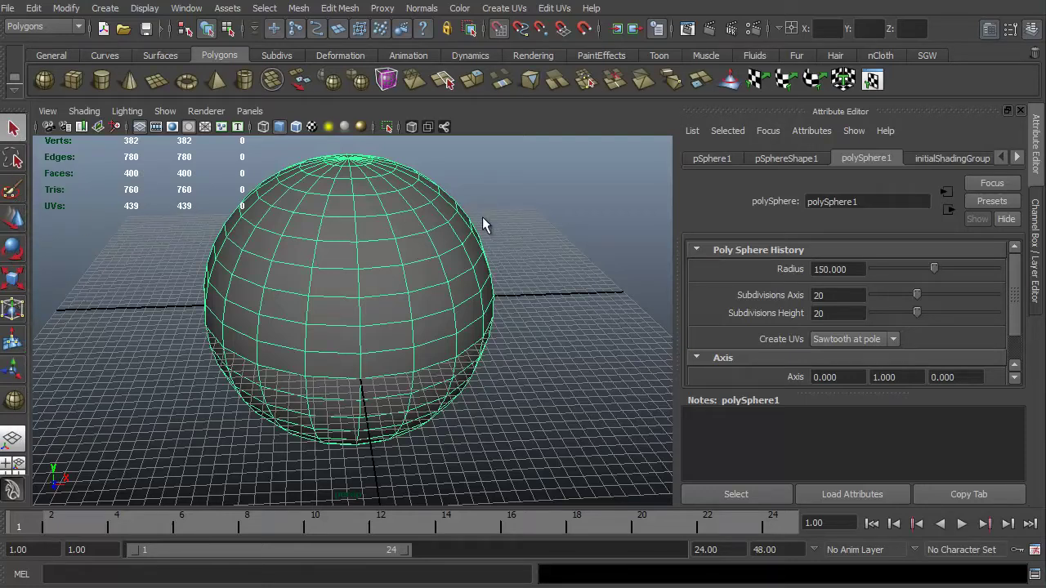
Step: Switch to the Move tool and display the sphere as wireframe
{"action": "left_click", "coordinate": [13, 219]}
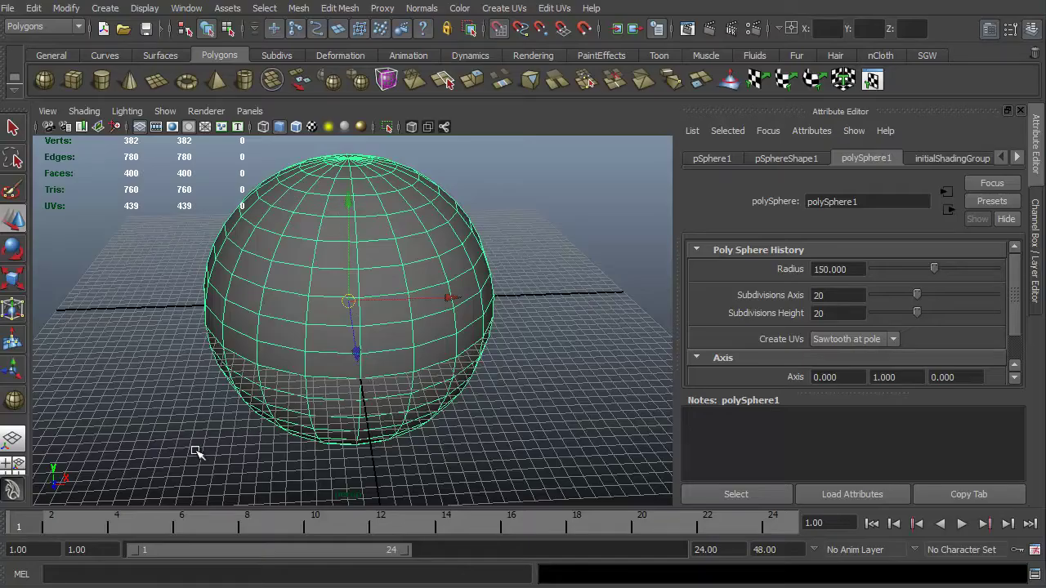
{"action": "mouse_move", "coordinate": [196, 451]}
{"action": "left_mouse_down", "text": "alt"}
{"action": "mouse_move", "coordinate": [335, 428]}
{"action": "mouse_move", "coordinate": [437, 423]}
{"action": "mouse_move", "coordinate": [467, 436]}
{"action": "mouse_move", "coordinate": [180, 444]}
{"action": "left_mouse_up", "text": "alt"}
{"action": "key", "text": "4"}
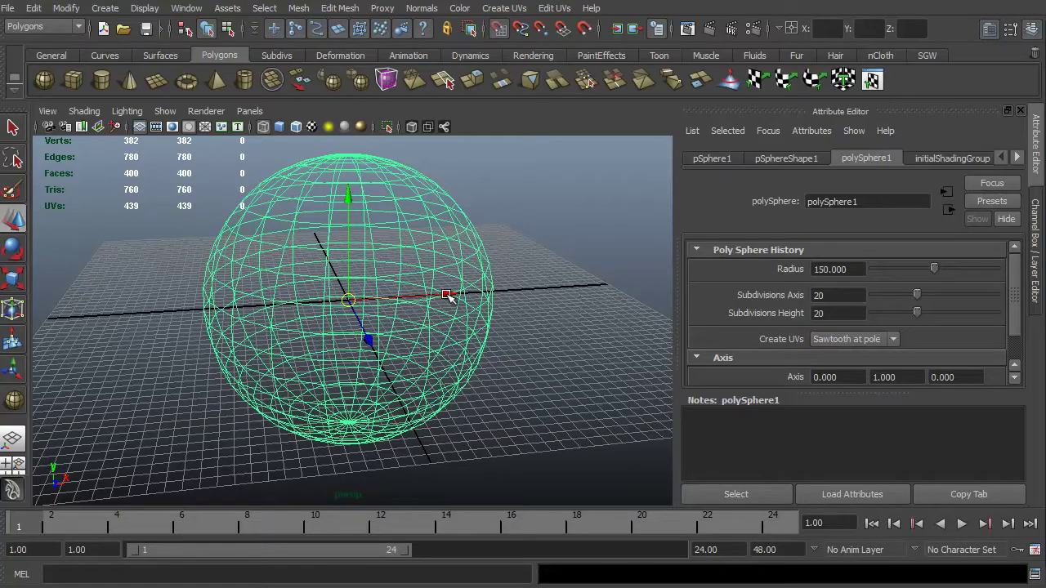
Step: Slide the sphere right and left along the X axis, ending near the origin
{"action": "left_click_drag", "start_coordinate": [448, 297], "coordinate": [323, 305]}
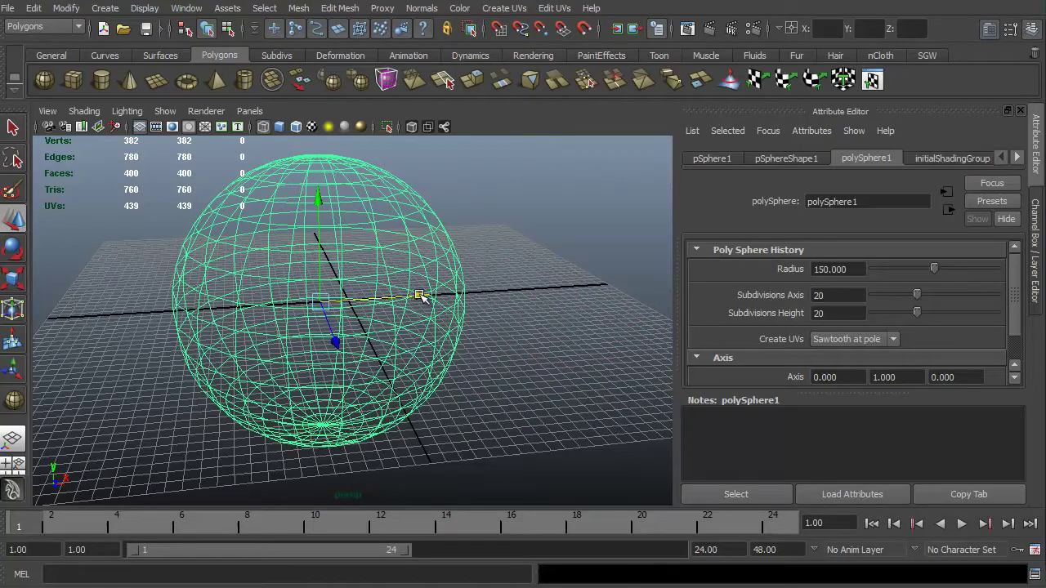
{"action": "left_click_drag", "start_coordinate": [421, 296], "coordinate": [532, 301]}
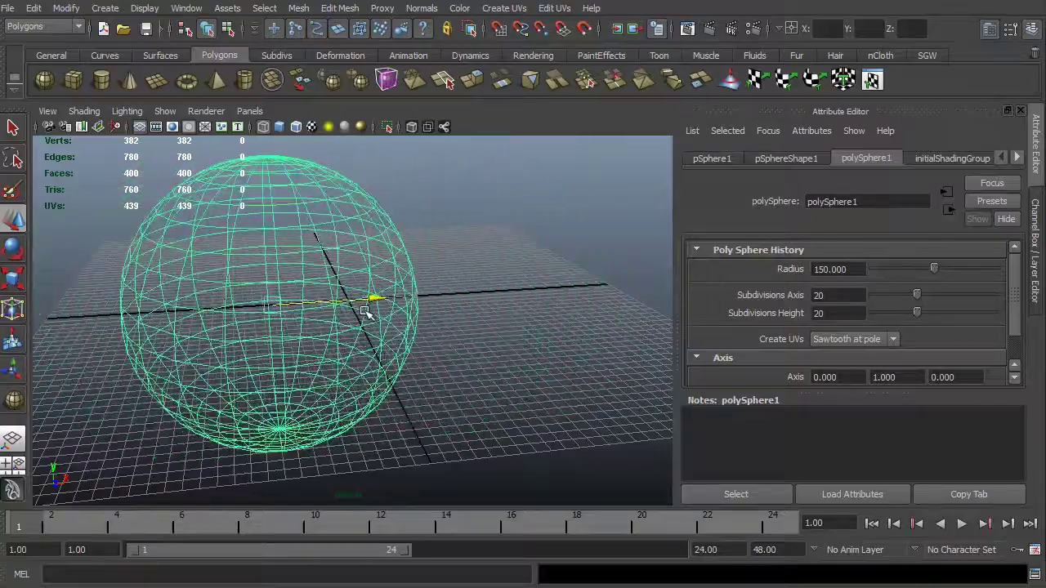
{"action": "left_click_drag", "start_coordinate": [366, 313], "coordinate": [466, 296]}
{"action": "left_click_drag", "start_coordinate": [427, 369], "coordinate": [257, 372], "text": "alt"}
Step: Undo the X move, then try and undo slides along Z and Y, keeping the sphere at the origin
{"action": "key", "text": "ctrl+z"}
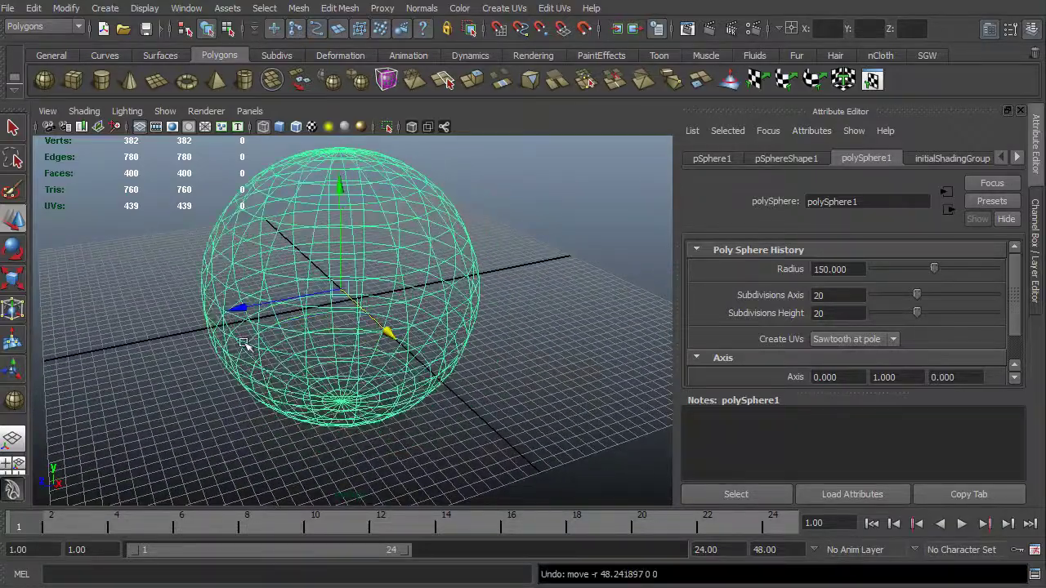
{"action": "left_click_drag", "start_coordinate": [242, 311], "coordinate": [268, 324]}
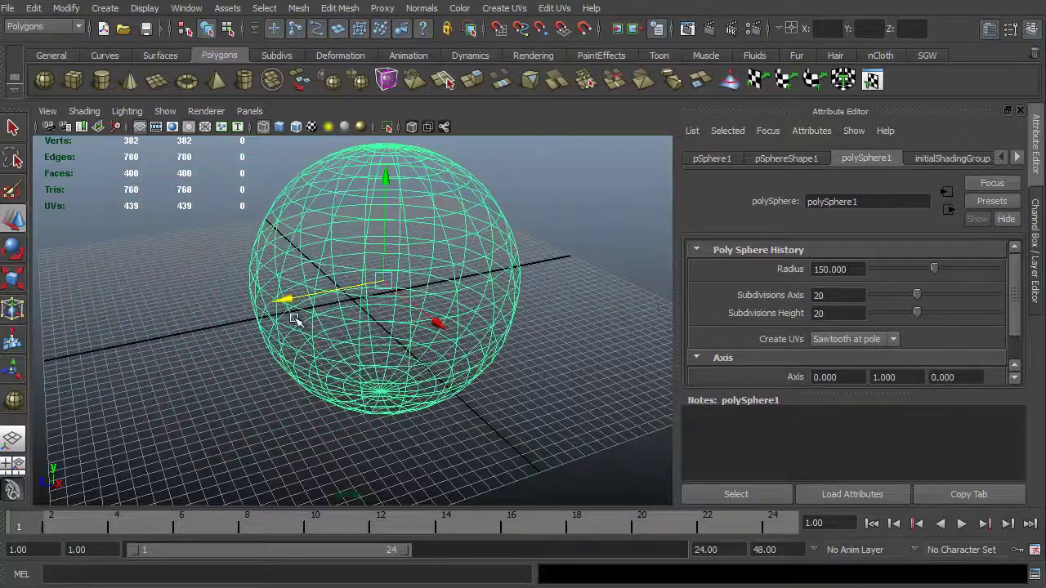
{"action": "key", "text": "ctrl+z"}
{"action": "left_click_drag", "start_coordinate": [339, 188], "coordinate": [411, 233]}
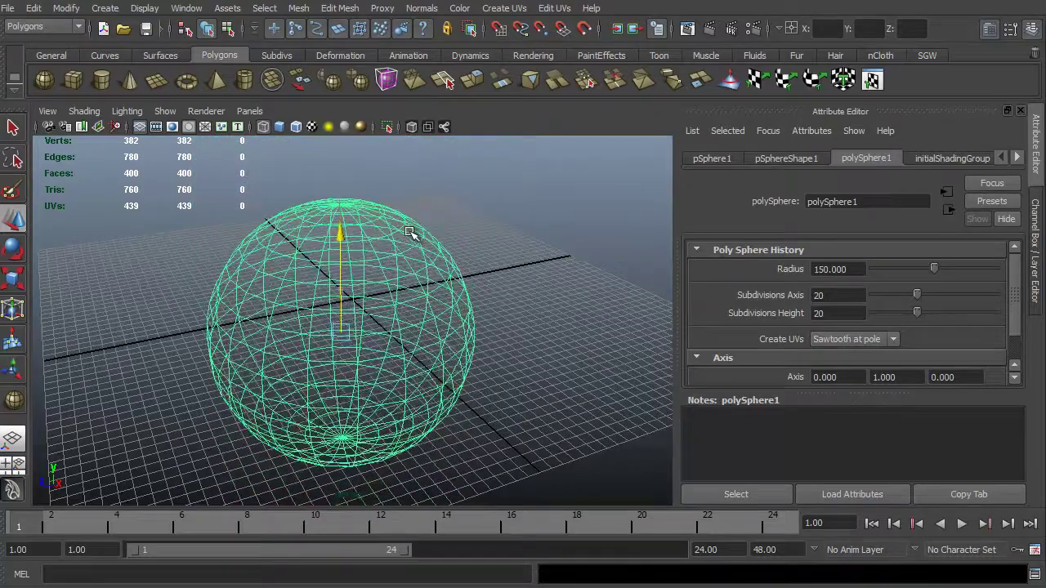
{"action": "key", "text": "ctrl+z"}
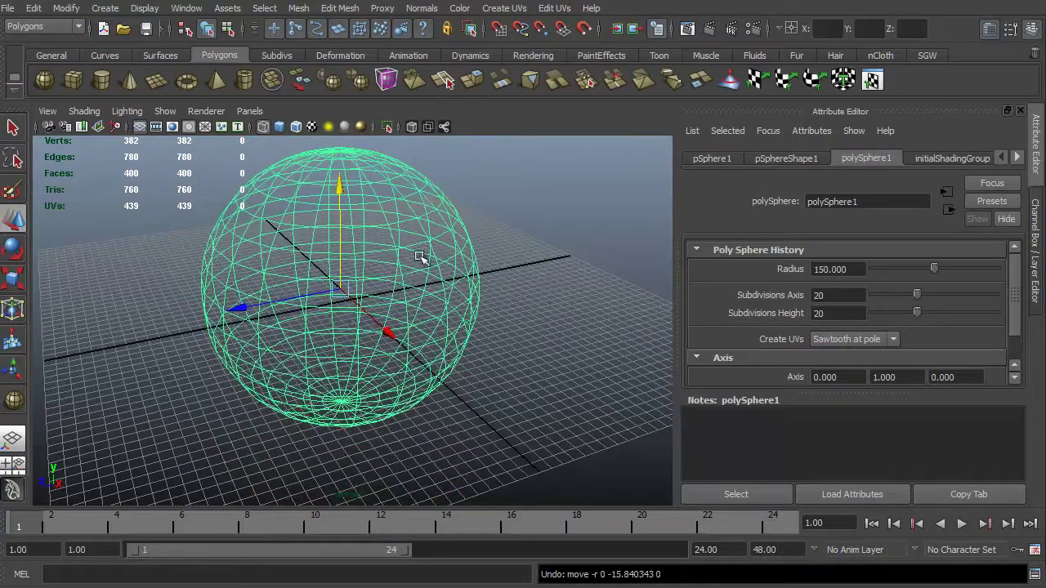
{"action": "left_click_drag", "start_coordinate": [174, 403], "coordinate": [299, 381], "text": "alt"}
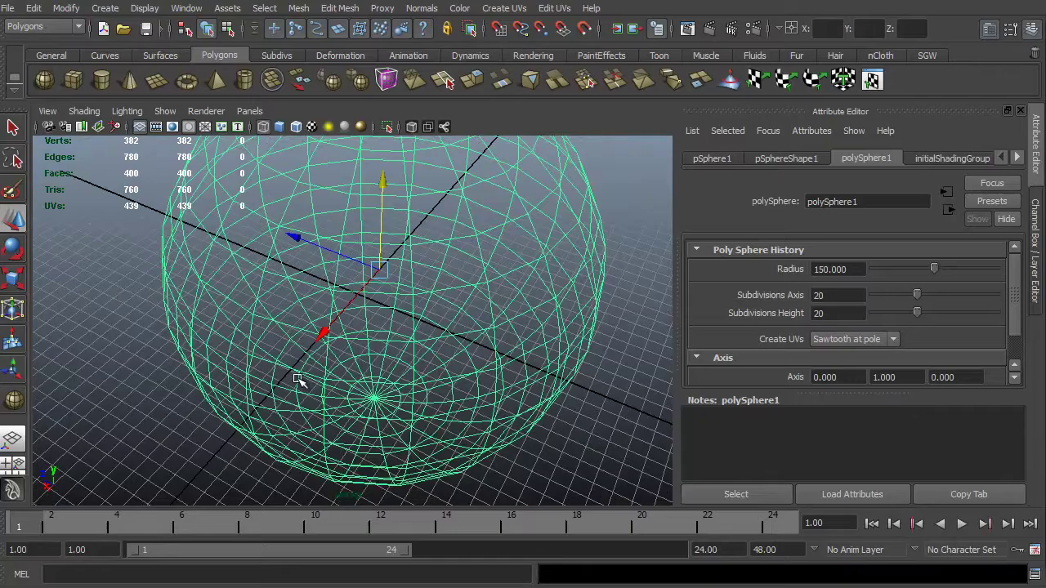
Step: Switch to smooth shading and undo a trial slide of the sphere to the left
{"action": "key", "text": "5"}
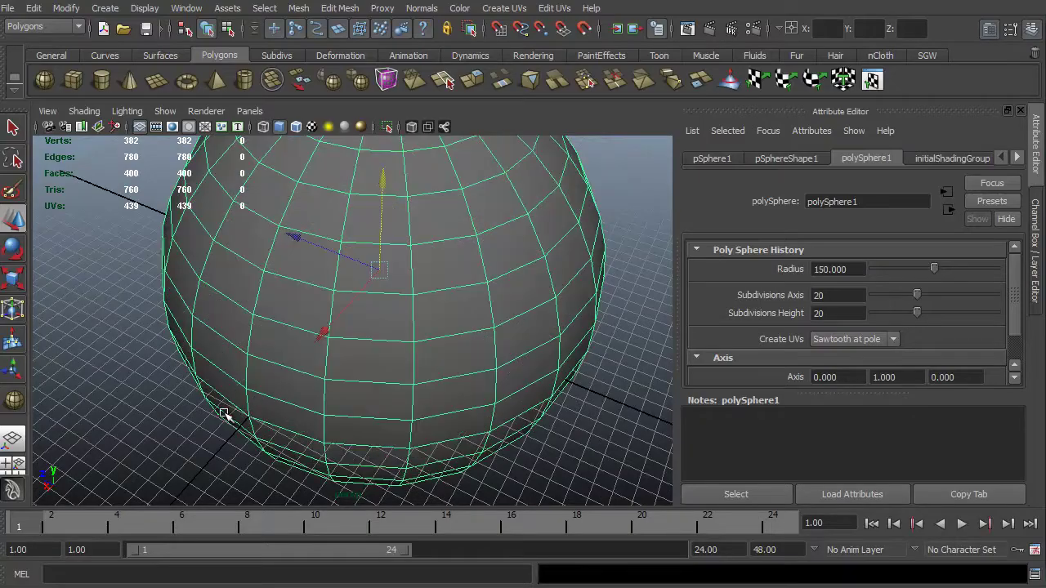
{"action": "left_click_drag", "start_coordinate": [224, 415], "coordinate": [441, 260], "text": "alt"}
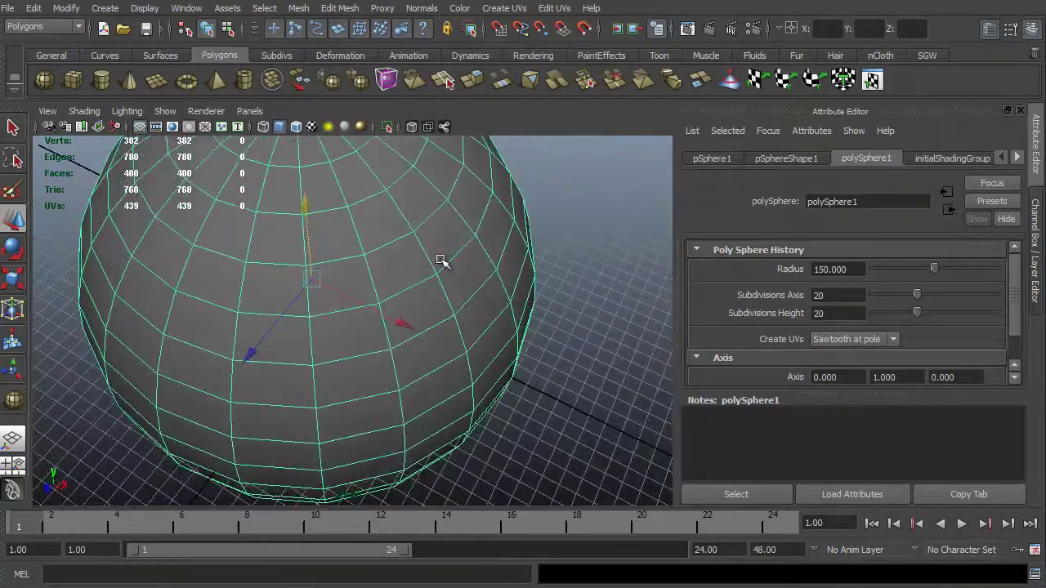
{"action": "left_click_drag", "start_coordinate": [311, 324], "coordinate": [244, 383], "text": "alt"}
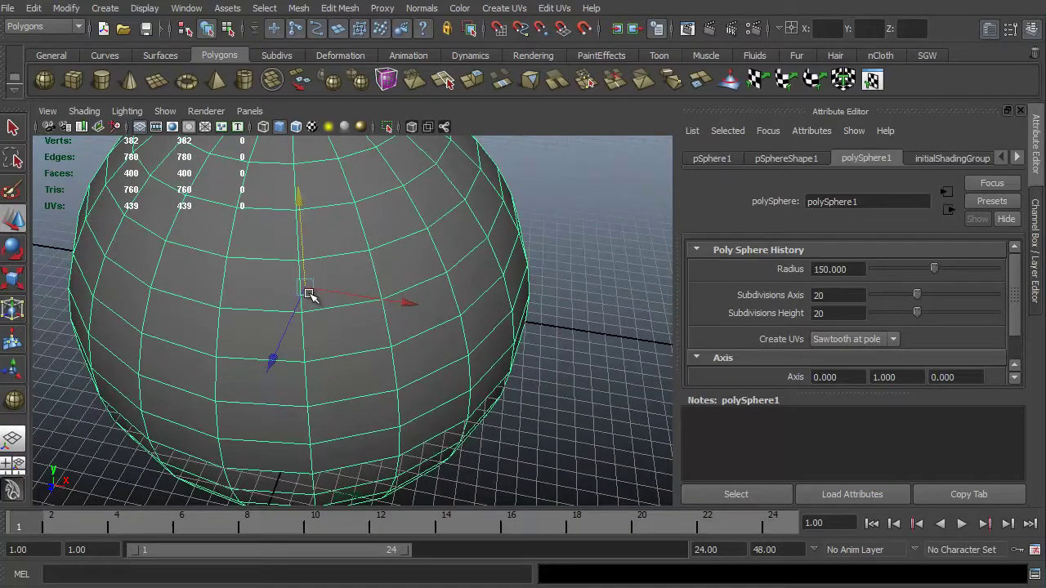
{"action": "left_click_drag", "start_coordinate": [309, 295], "coordinate": [348, 340]}
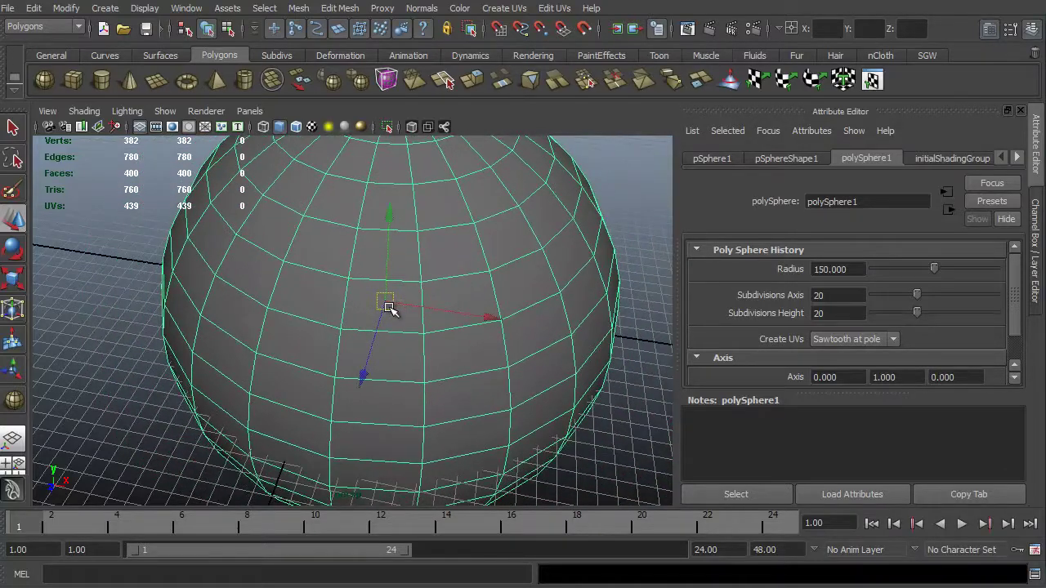
{"action": "key", "text": "ctrl+z"}
Step: Slide the sphere sideways, then undo a further slide so it stays centred
{"action": "left_click_drag", "start_coordinate": [234, 370], "coordinate": [87, 411], "text": "alt"}
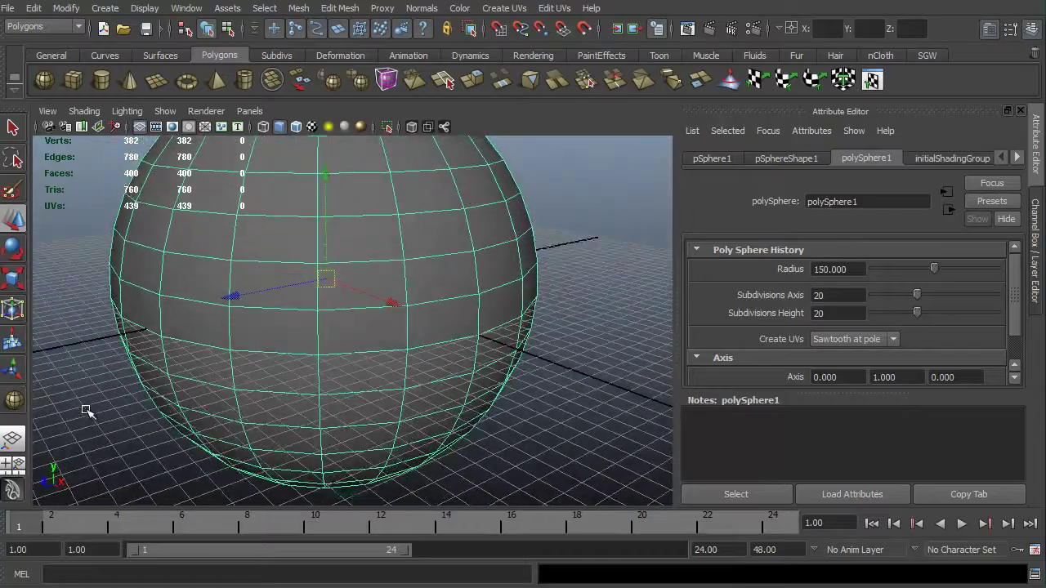
{"action": "mouse_move", "coordinate": [323, 272]}
{"action": "left_mouse_down"}
{"action": "mouse_move", "coordinate": [346, 215]}
{"action": "mouse_move", "coordinate": [390, 250]}
{"action": "mouse_move", "coordinate": [250, 227]}
{"action": "mouse_move", "coordinate": [305, 266]}
{"action": "mouse_move", "coordinate": [414, 308]}
{"action": "mouse_move", "coordinate": [264, 346]}
{"action": "mouse_move", "coordinate": [324, 229]}
{"action": "mouse_move", "coordinate": [408, 286]}
{"action": "mouse_move", "coordinate": [378, 303]}
{"action": "mouse_move", "coordinate": [327, 282]}
{"action": "left_mouse_up"}
{"action": "left_click_drag", "start_coordinate": [330, 422], "coordinate": [284, 424], "text": "alt"}
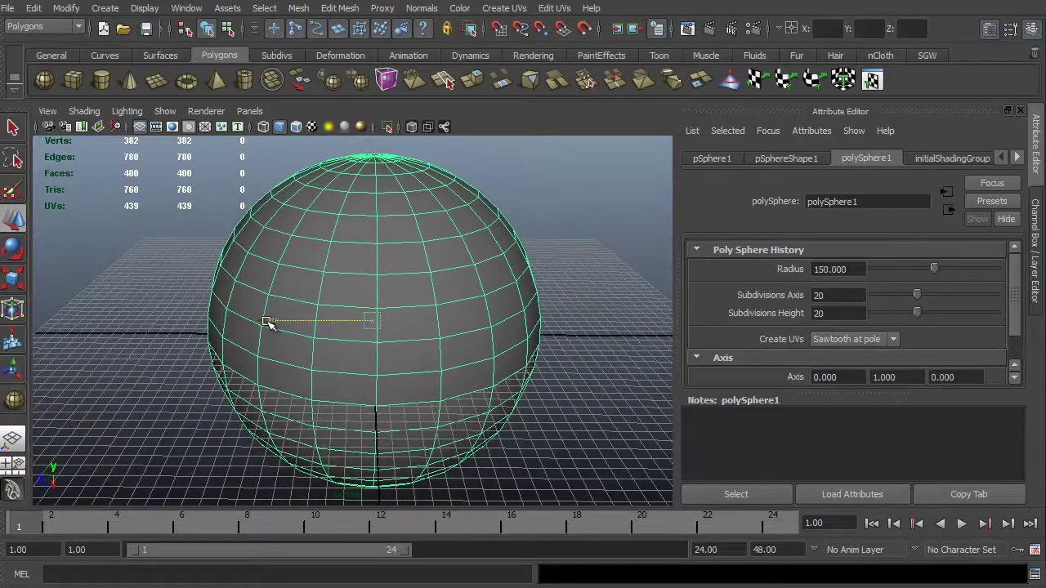
{"action": "middle_click_drag", "start_coordinate": [267, 322], "coordinate": [264, 344]}
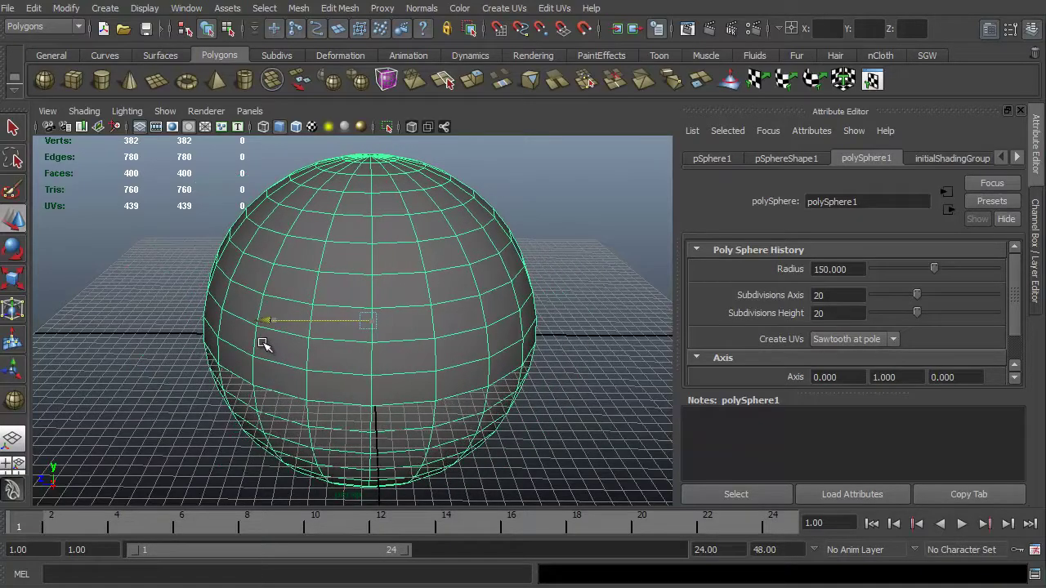
{"action": "key", "text": "ctrl+z"}
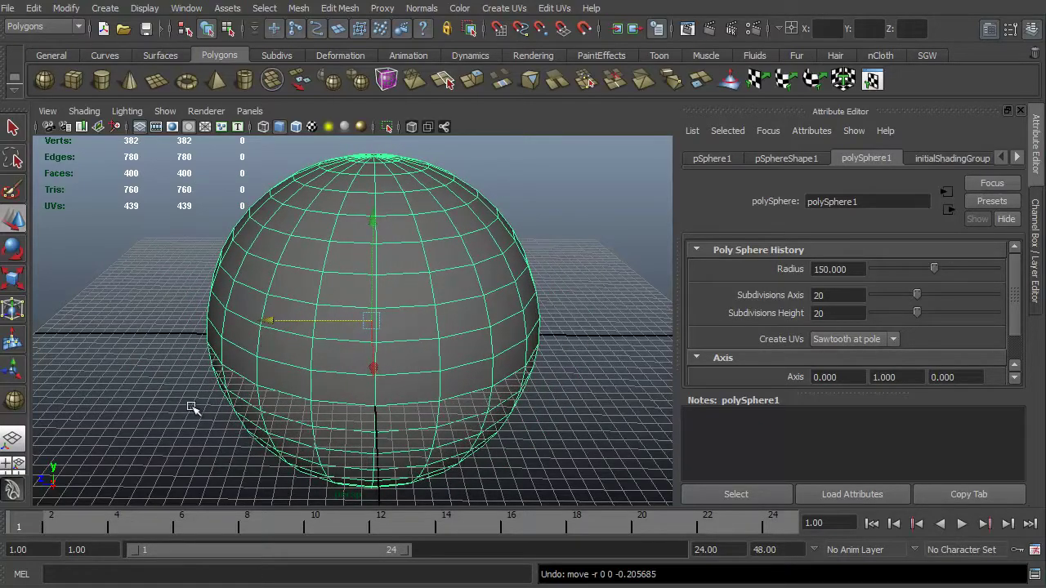
{"action": "mouse_move", "coordinate": [191, 407]}
{"action": "left_mouse_down", "text": "alt"}
{"action": "mouse_move", "coordinate": [243, 397]}
{"action": "mouse_move", "coordinate": [275, 407]}
{"action": "mouse_move", "coordinate": [256, 397]}
{"action": "mouse_move", "coordinate": [211, 409]}
{"action": "left_mouse_up", "text": "alt"}
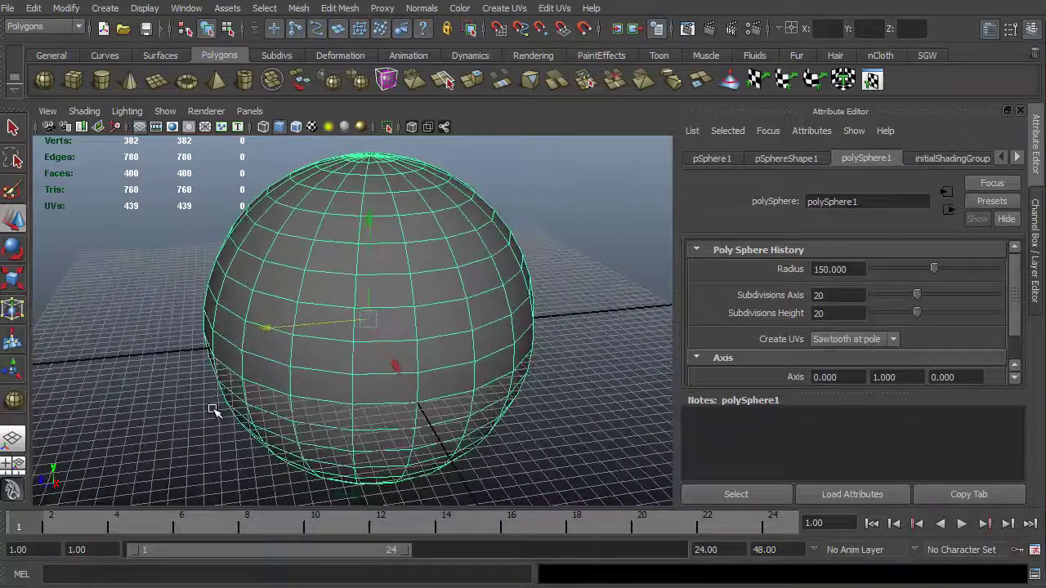
Step: Switch to the Rotate tool, show wireframe, and undo a trial rotation
{"action": "left_click", "coordinate": [13, 249]}
{"action": "left_click_drag", "start_coordinate": [174, 426], "coordinate": [250, 406], "text": "alt"}
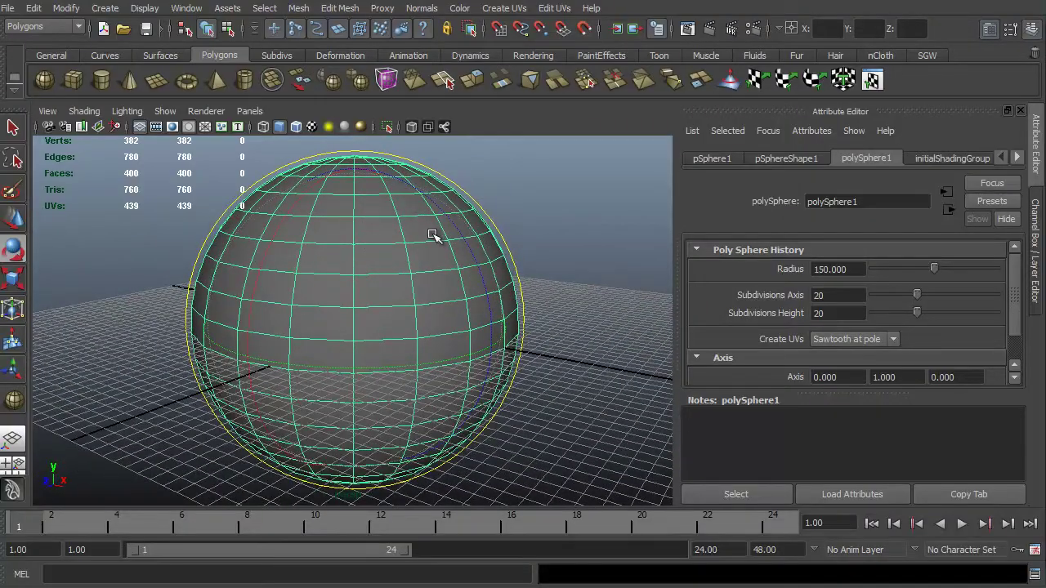
{"action": "key", "text": "4"}
{"action": "mouse_move", "coordinate": [152, 354]}
{"action": "left_mouse_down", "text": "alt"}
{"action": "mouse_move", "coordinate": [131, 340]}
{"action": "mouse_move", "coordinate": [105, 357]}
{"action": "mouse_move", "coordinate": [93, 351]}
{"action": "left_mouse_up", "text": "alt"}
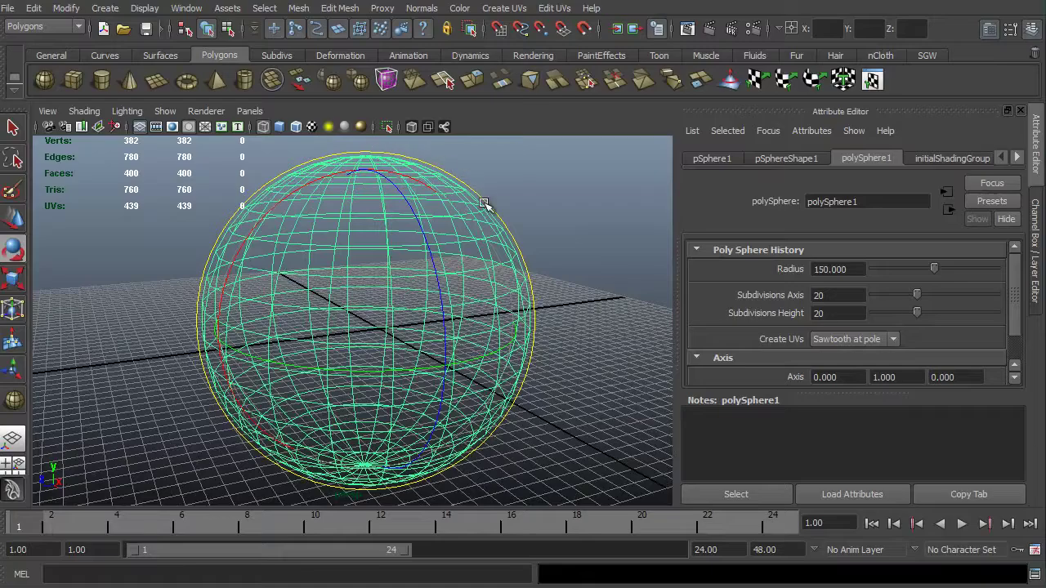
{"action": "left_click_drag", "start_coordinate": [153, 259], "coordinate": [315, 245], "text": "alt"}
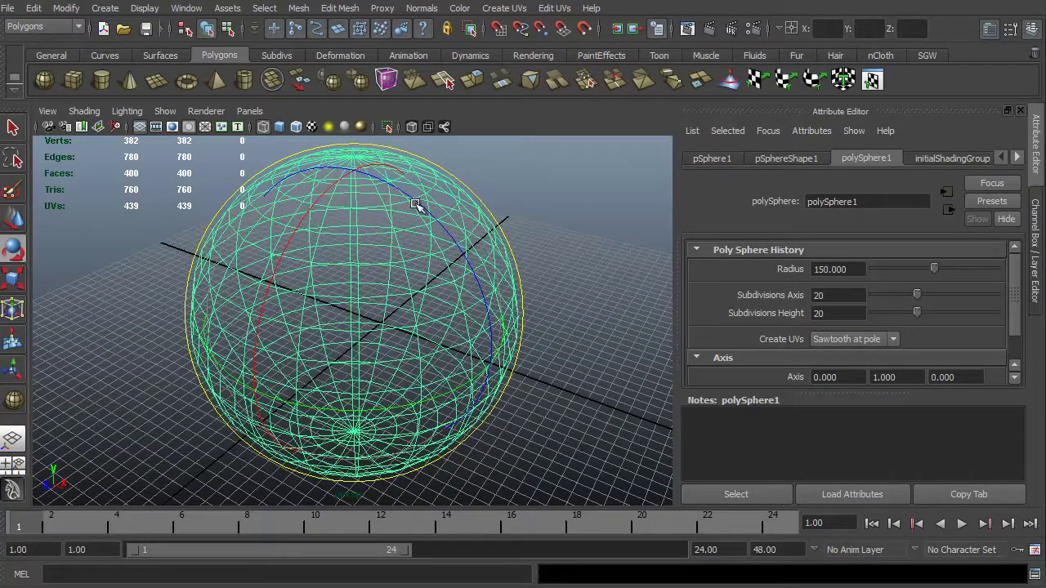
{"action": "left_click_drag", "start_coordinate": [243, 385], "coordinate": [321, 352], "text": "alt"}
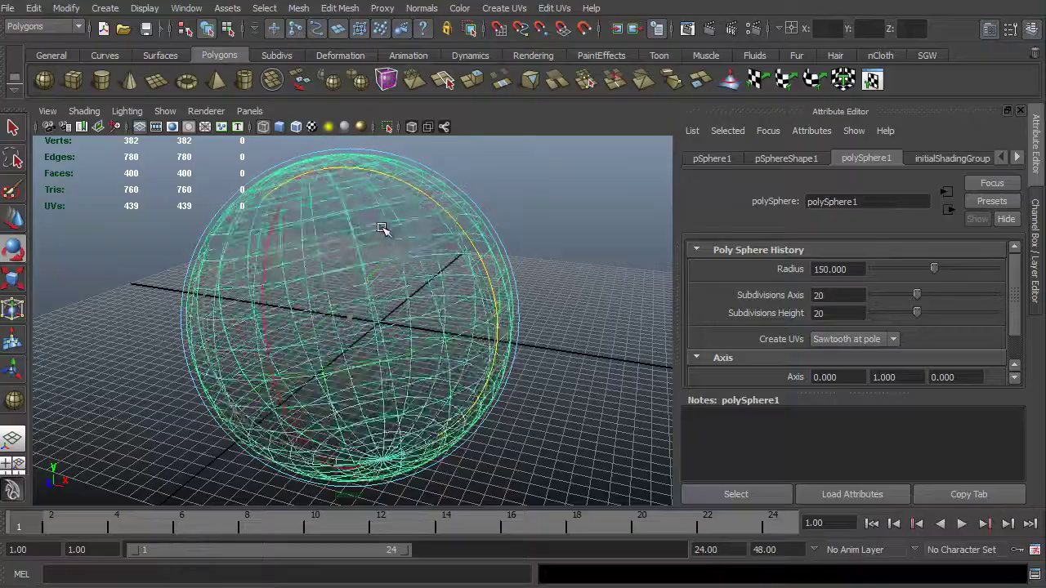
{"action": "key", "text": "ctrl+z"}
Step: Undo another trial rotation, then spin the sphere about 60° in the screen plane
{"action": "left_click_drag", "start_coordinate": [311, 299], "coordinate": [248, 236], "text": "alt"}
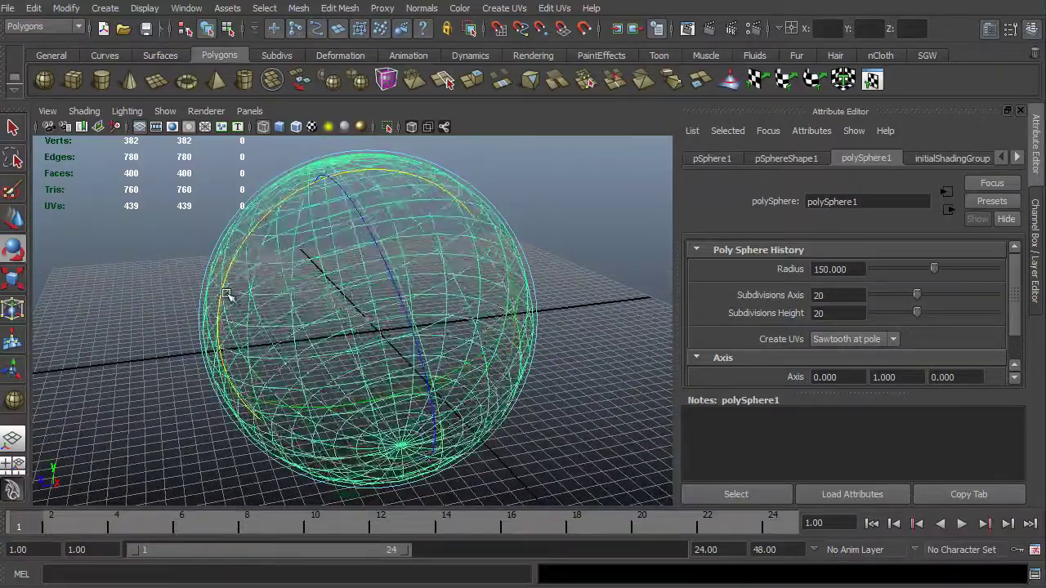
{"action": "left_click_drag", "start_coordinate": [435, 178], "coordinate": [258, 339]}
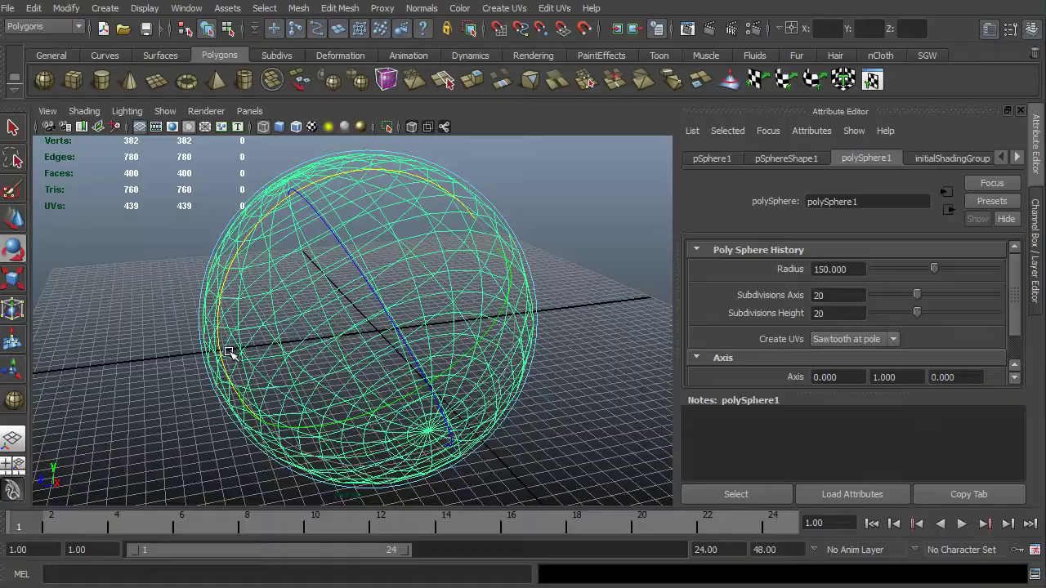
{"action": "key", "text": "ctrl+z"}
{"action": "left_click_drag", "start_coordinate": [188, 387], "coordinate": [291, 367], "text": "alt"}
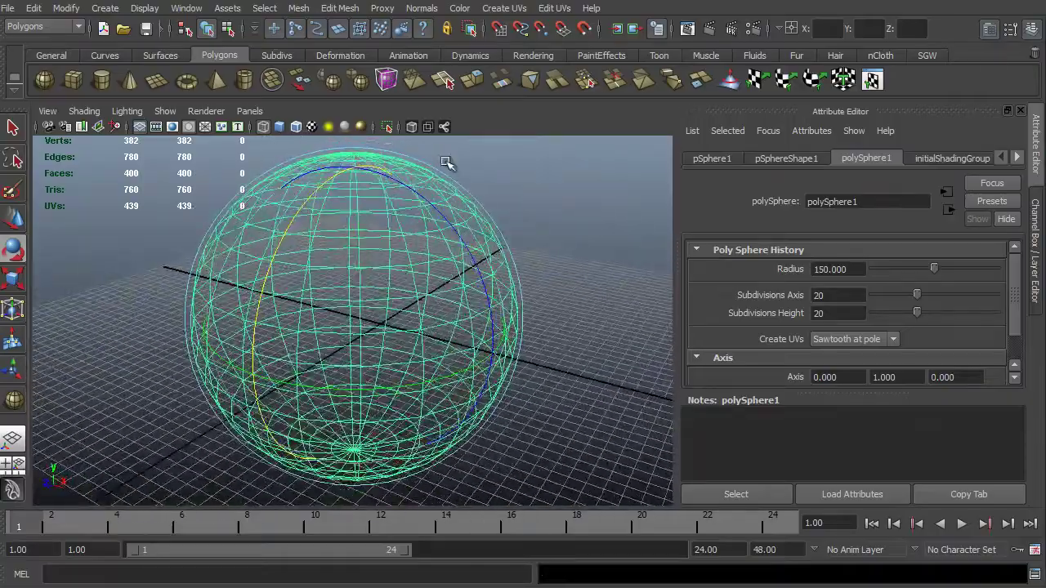
{"action": "left_click_drag", "start_coordinate": [439, 169], "coordinate": [506, 219]}
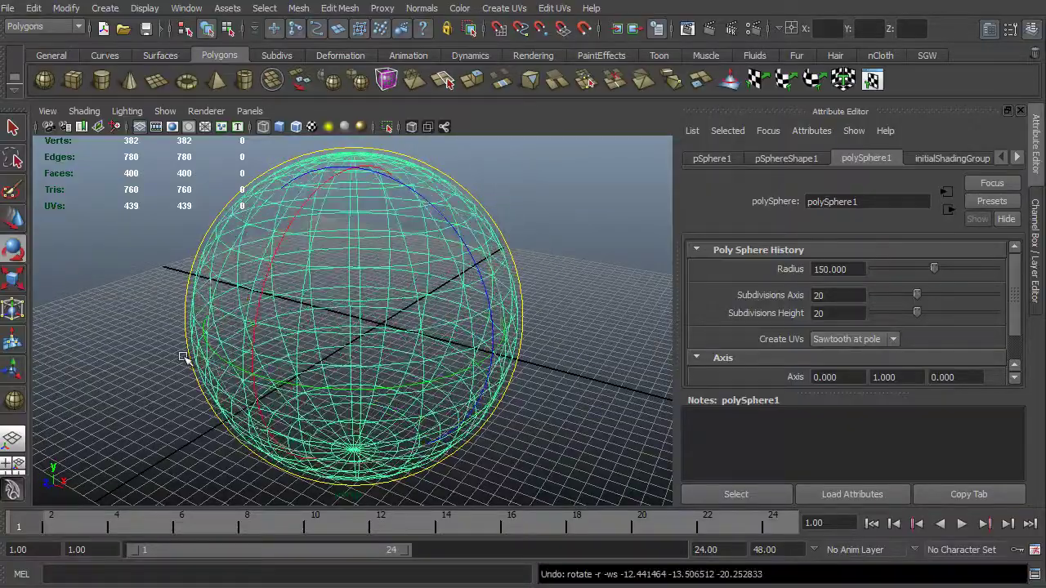
{"action": "left_click_drag", "start_coordinate": [188, 362], "coordinate": [130, 346], "text": "alt"}
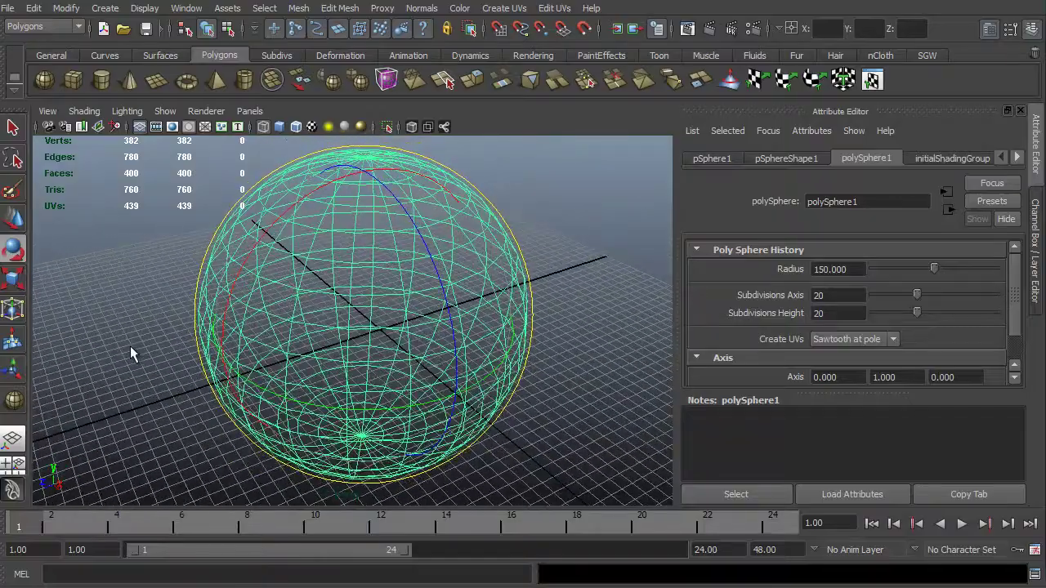
Step: Switch to the Scale tool and smooth shading, then undo a trial egg-shaped stretch
{"action": "left_click", "coordinate": [13, 282]}
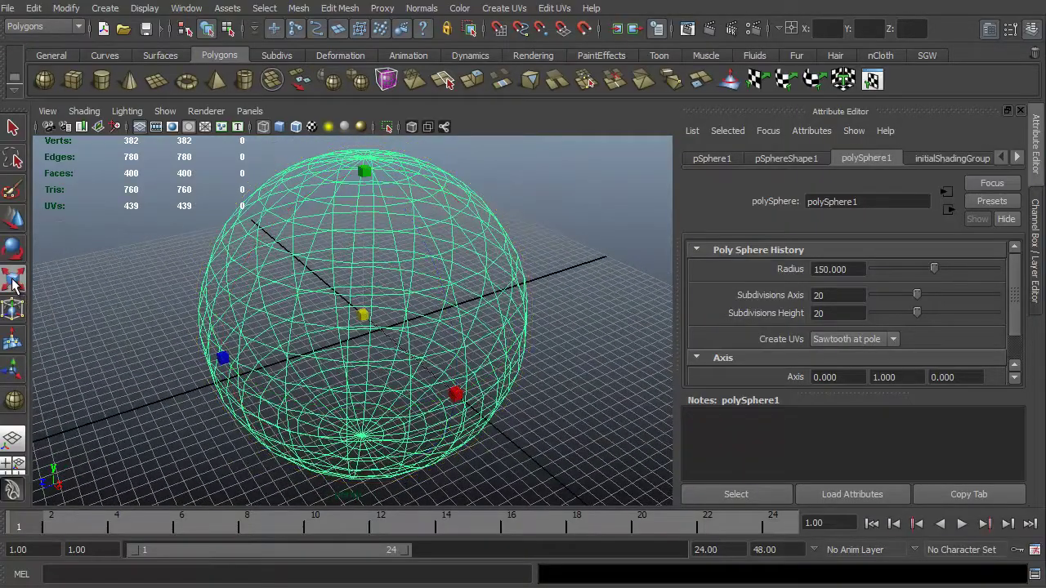
{"action": "mouse_move", "coordinate": [151, 371]}
{"action": "left_mouse_down", "text": "alt"}
{"action": "mouse_move", "coordinate": [173, 389]}
{"action": "mouse_move", "coordinate": [156, 362]}
{"action": "left_mouse_up", "text": "alt"}
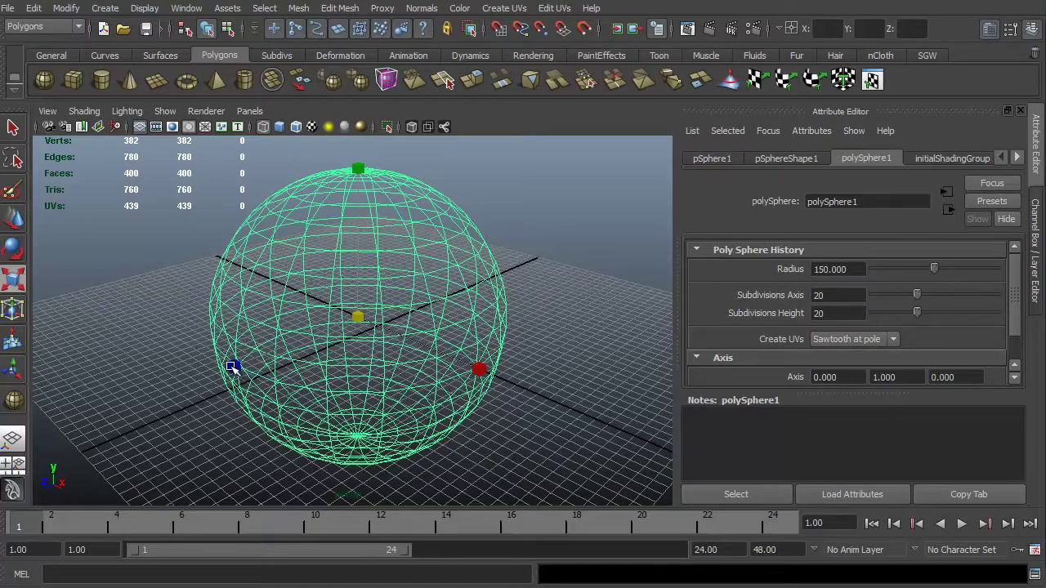
{"action": "key", "text": "5"}
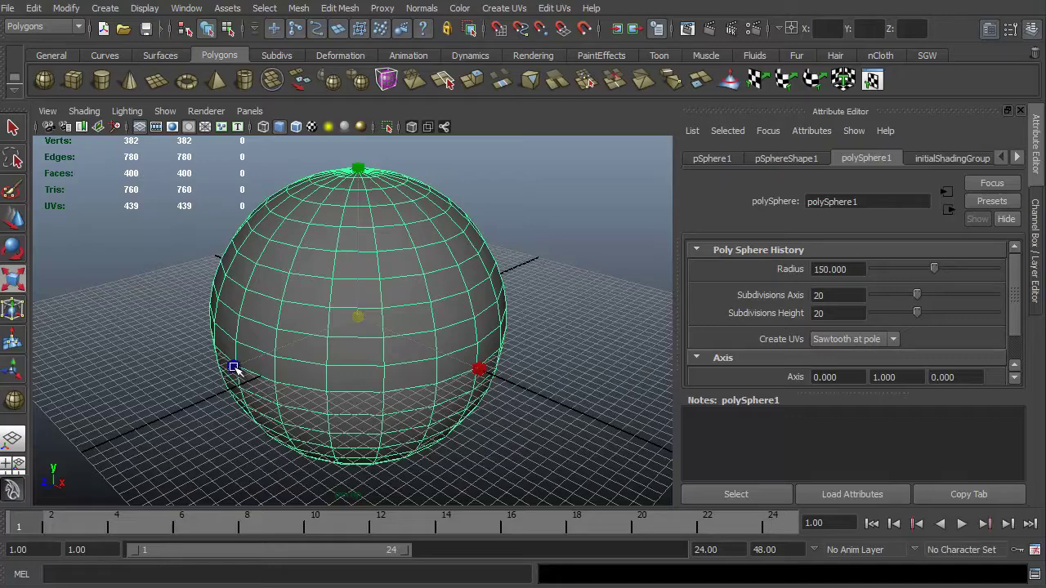
{"action": "left_click_drag", "start_coordinate": [234, 367], "coordinate": [296, 367]}
{"action": "key", "text": "ctrl+z"}
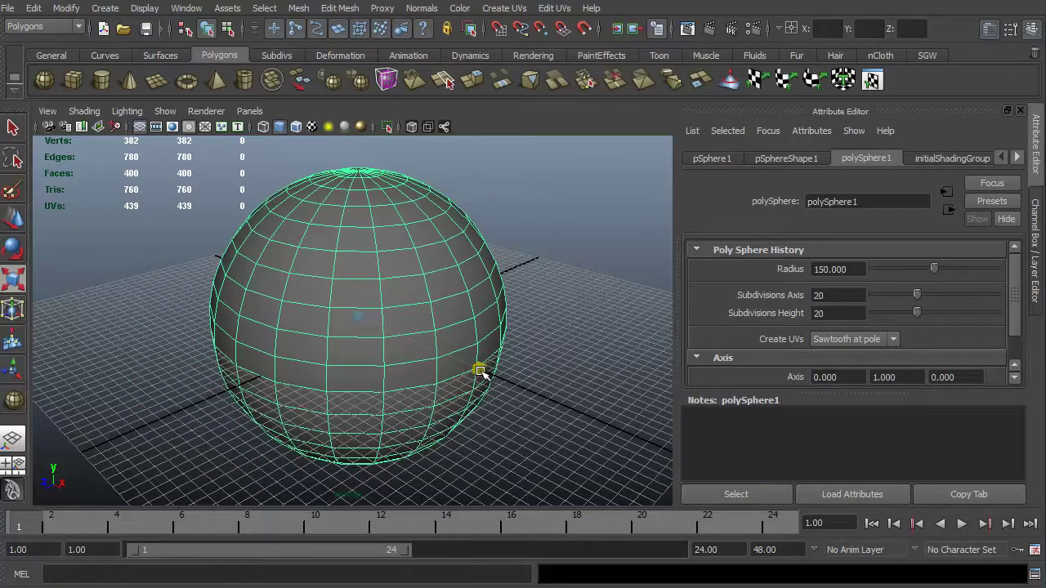
Step: Undo a one-axis stretch, then squash the sphere vertically into a flattened dome
{"action": "left_click_drag", "start_coordinate": [479, 367], "coordinate": [582, 411]}
{"action": "key", "text": "ctrl+z"}
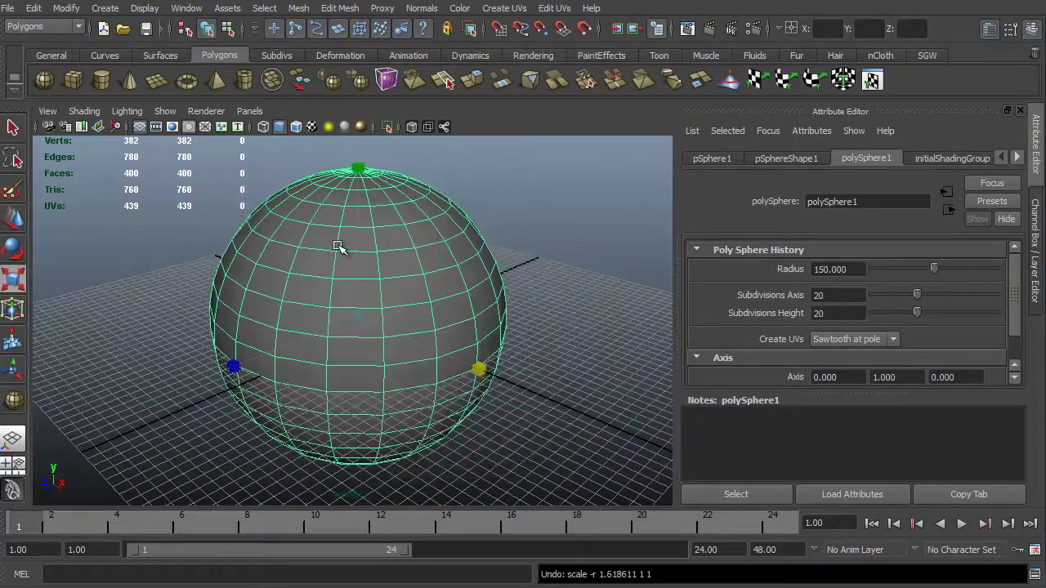
{"action": "left_click_drag", "start_coordinate": [343, 250], "coordinate": [250, 244], "text": "alt"}
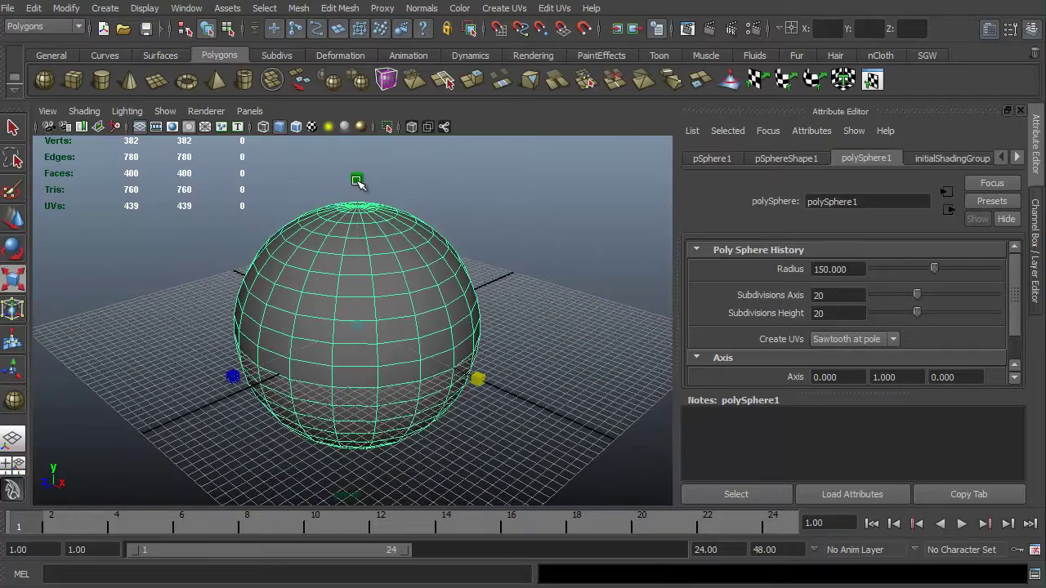
{"action": "left_click_drag", "start_coordinate": [360, 160], "coordinate": [376, 247]}
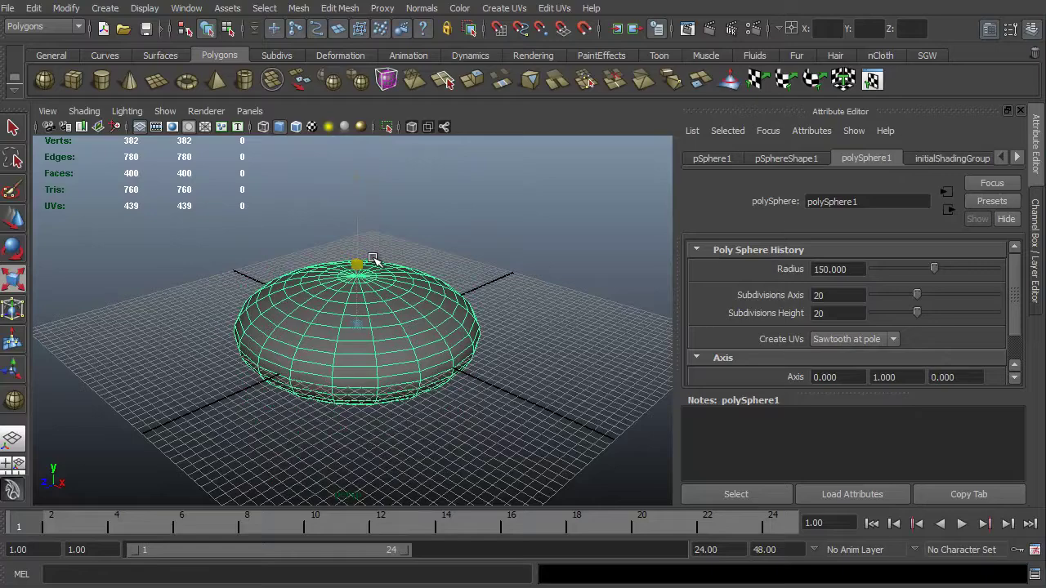
Step: Undo the vertical squash so the sphere is round again
{"action": "key", "text": "ctrl+z"}
{"action": "scroll", "coordinate": [175, 335], "scroll_direction": "up", "scroll_amount": 4}
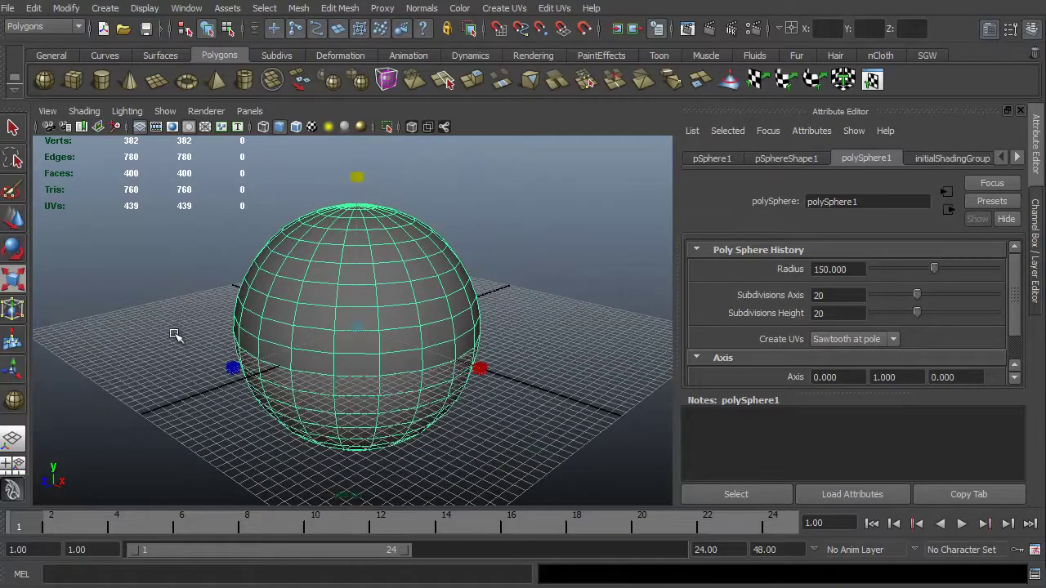
{"action": "left_click_drag", "start_coordinate": [158, 332], "coordinate": [159, 341], "text": "alt"}
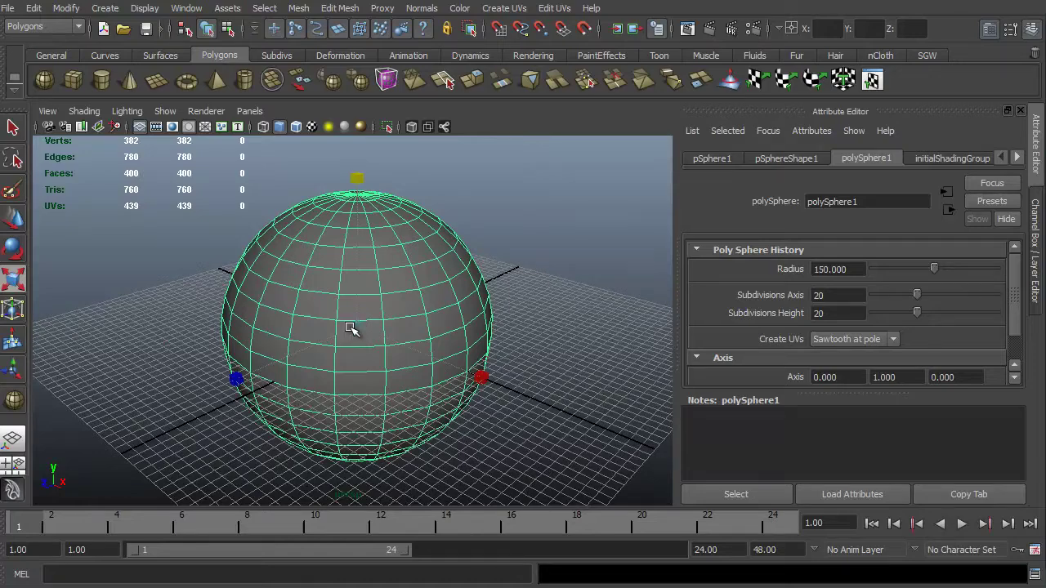
Step: Scale the sphere uniformly smaller, then back up to roughly its earlier size
{"action": "left_click_drag", "start_coordinate": [357, 328], "coordinate": [311, 381]}
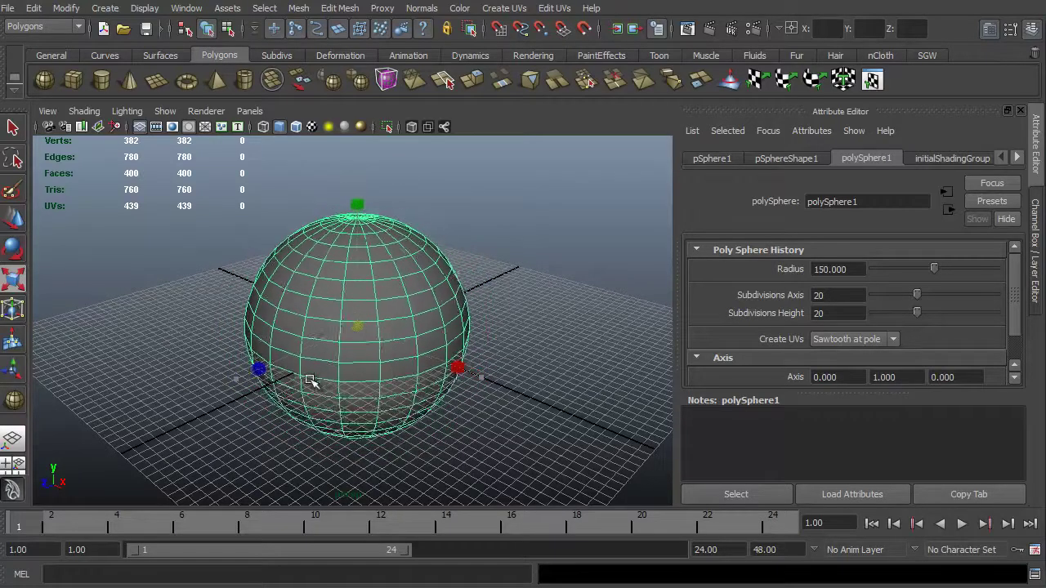
{"action": "mouse_move", "coordinate": [242, 426]}
{"action": "left_mouse_down"}
{"action": "mouse_move", "coordinate": [175, 460]}
{"action": "mouse_move", "coordinate": [232, 421]}
{"action": "left_mouse_up"}
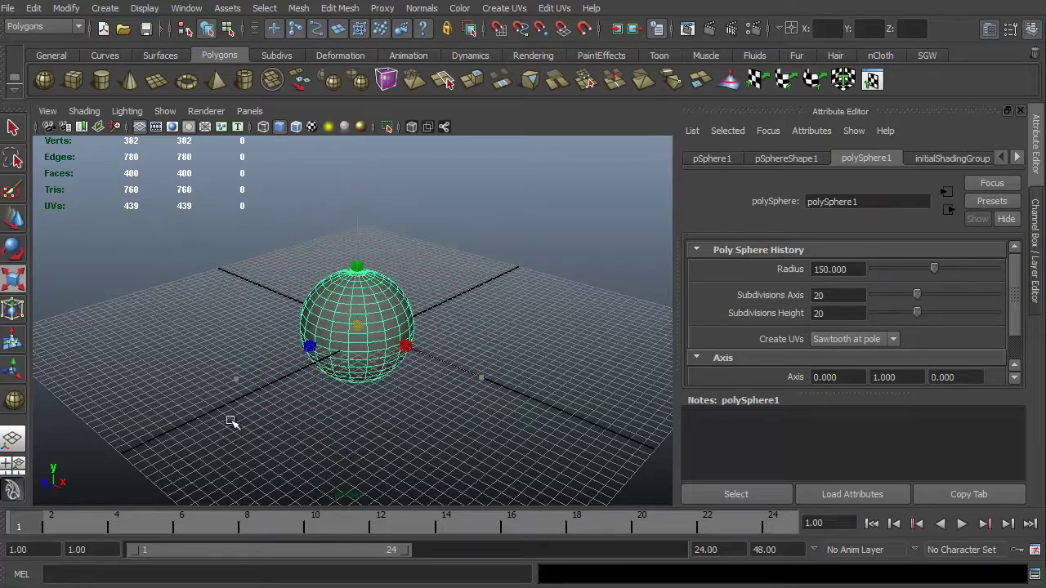
{"action": "left_click_drag", "start_coordinate": [352, 349], "coordinate": [325, 428]}
{"action": "left_click_drag", "start_coordinate": [283, 478], "coordinate": [372, 398]}
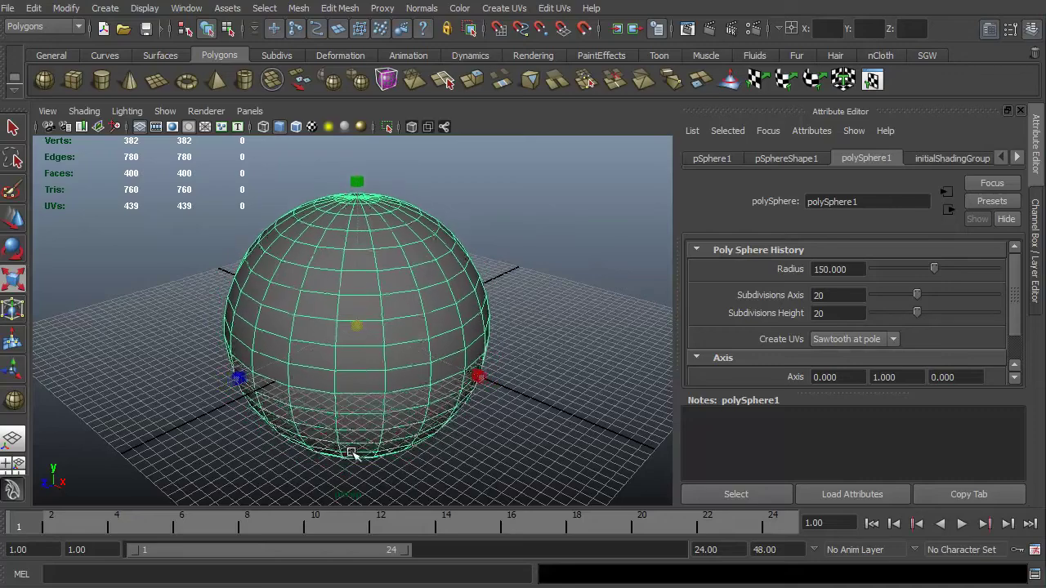
{"action": "mouse_move", "coordinate": [178, 413]}
{"action": "left_mouse_down"}
{"action": "mouse_move", "coordinate": [158, 416]}
{"action": "mouse_move", "coordinate": [182, 408]}
{"action": "left_mouse_up"}
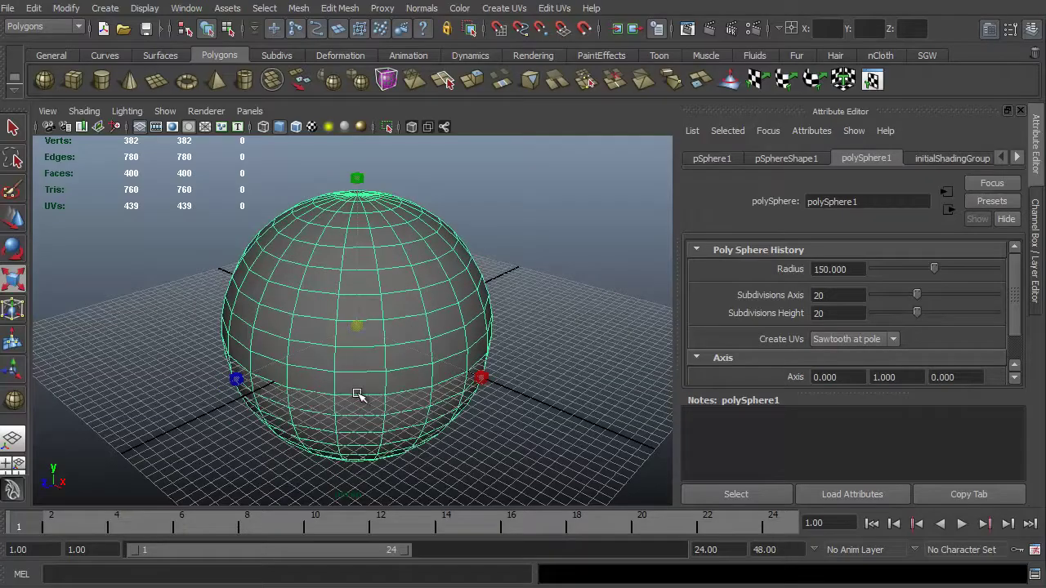
{"action": "left_click_drag", "start_coordinate": [217, 436], "coordinate": [266, 431], "text": "alt"}
{"action": "left_click_drag", "start_coordinate": [300, 376], "coordinate": [345, 354], "text": "alt"}
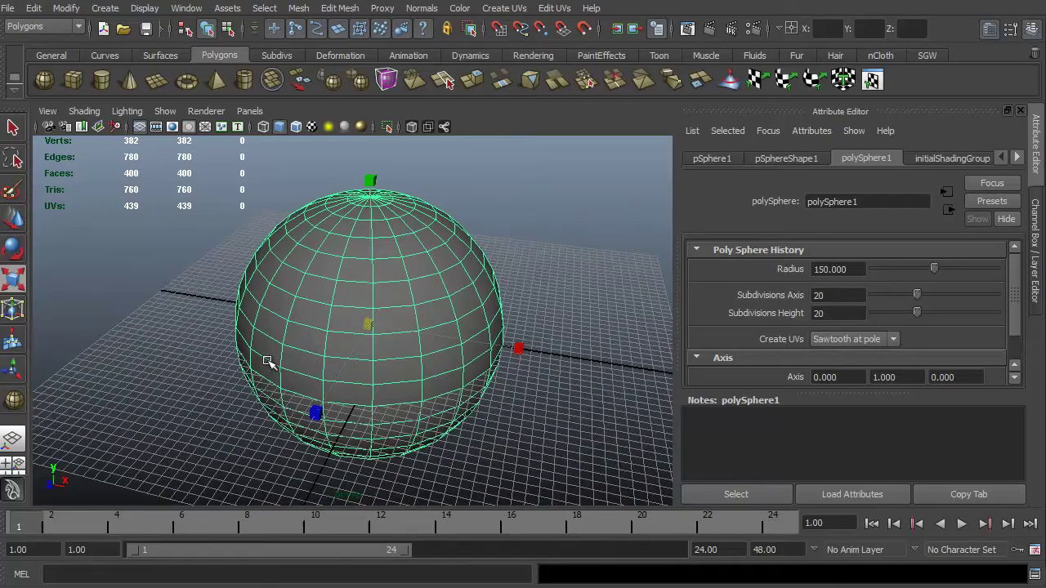
{"action": "left_click_drag", "start_coordinate": [268, 362], "coordinate": [366, 338], "text": "alt"}
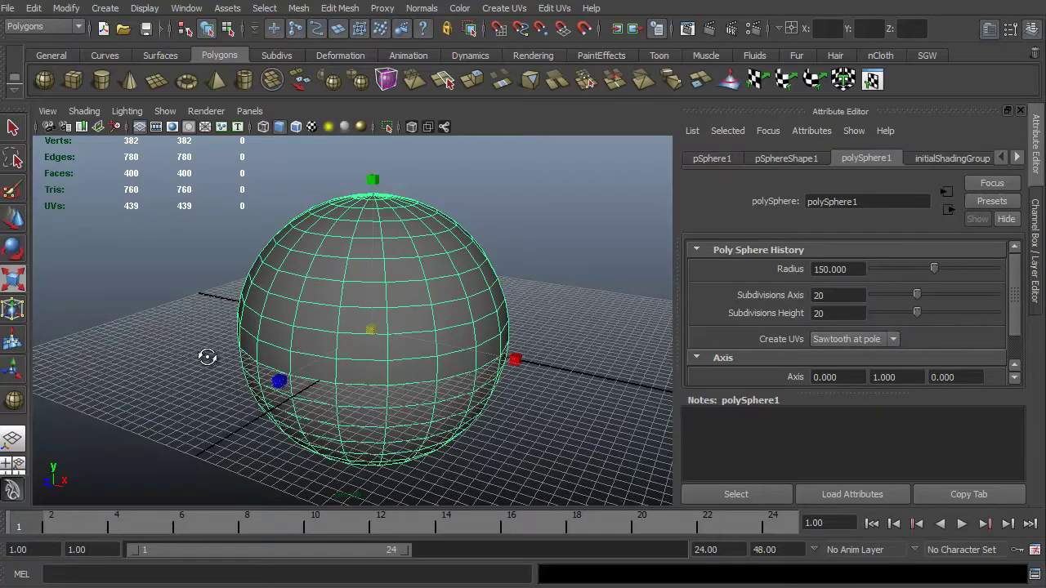
Step: Cycle through the Rotate, Scale and Move tools on the sphere
{"action": "mouse_move", "coordinate": [207, 357]}
{"action": "left_mouse_down", "text": "alt"}
{"action": "mouse_move", "coordinate": [238, 378]}
{"action": "mouse_move", "coordinate": [203, 375]}
{"action": "left_mouse_up", "text": "alt"}
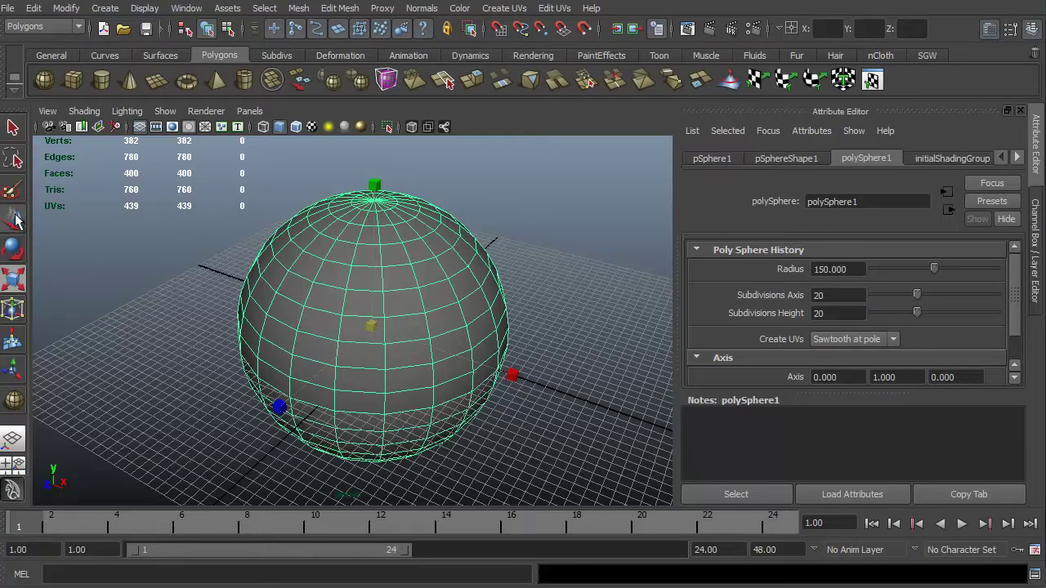
{"action": "left_click", "coordinate": [15, 256]}
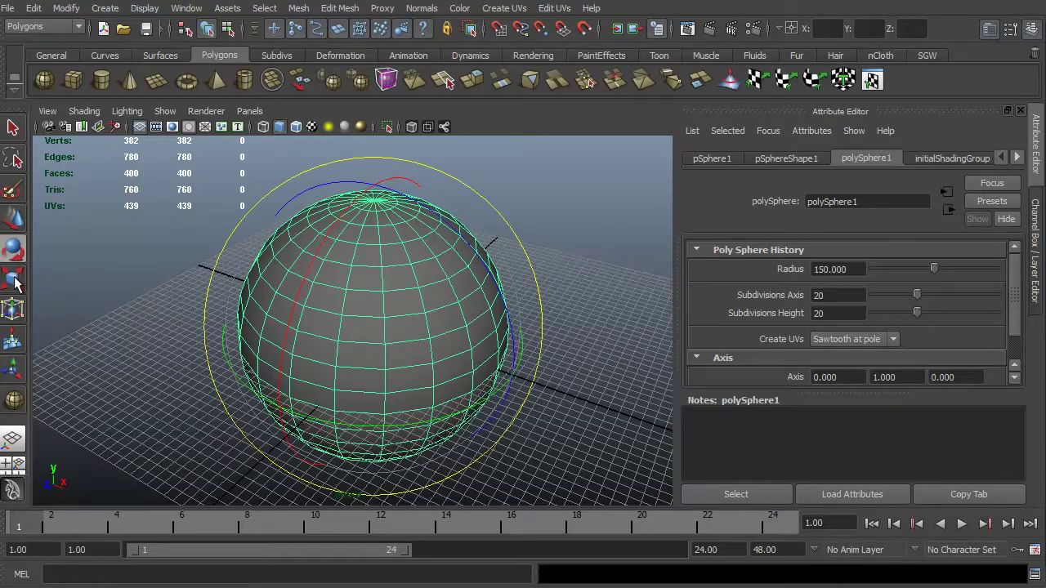
{"action": "left_click", "coordinate": [15, 280]}
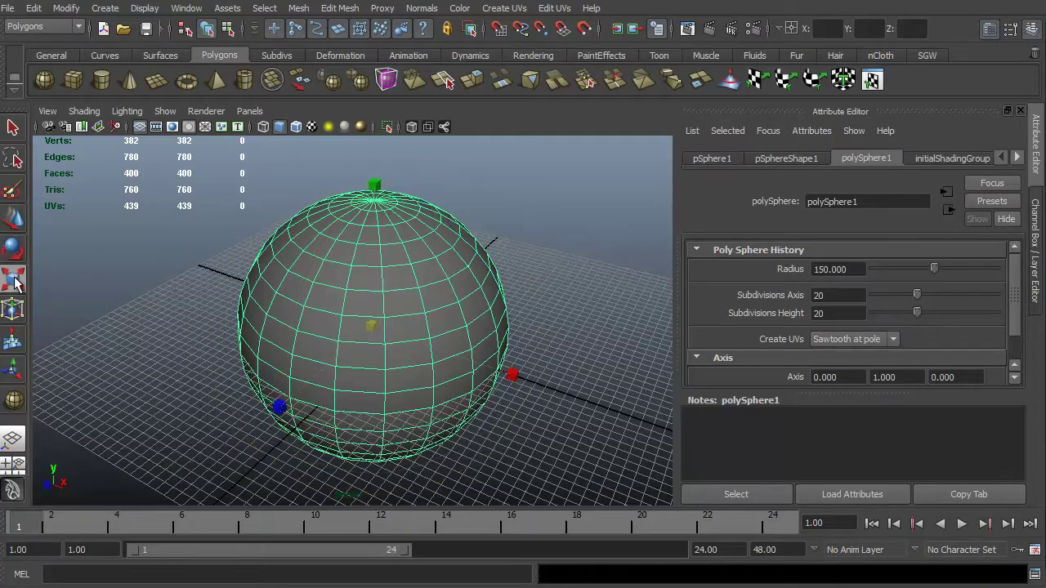
{"action": "left_click", "coordinate": [14, 222]}
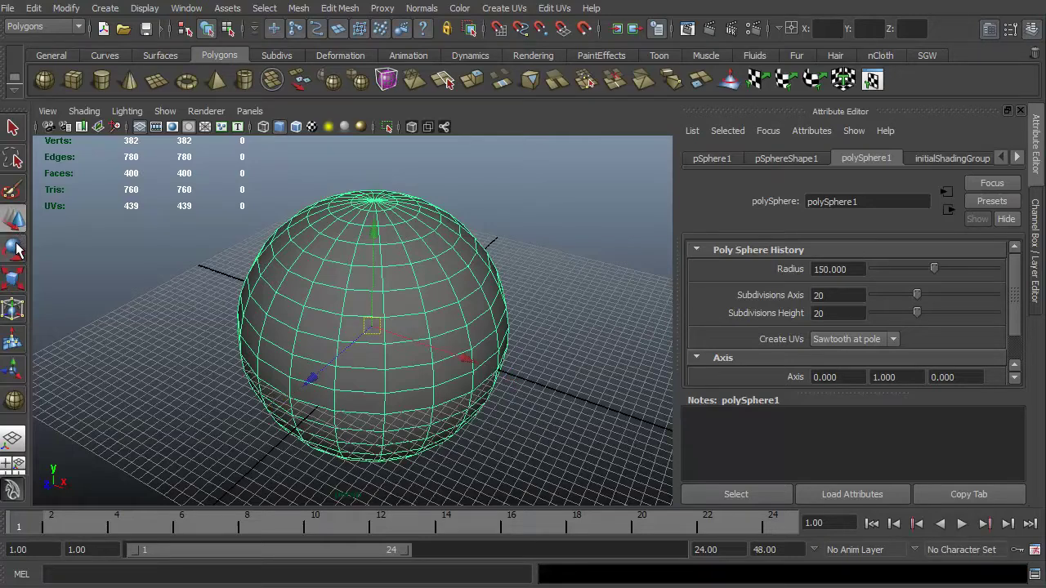
{"action": "left_click", "coordinate": [15, 248]}
{"action": "left_click", "coordinate": [14, 281]}
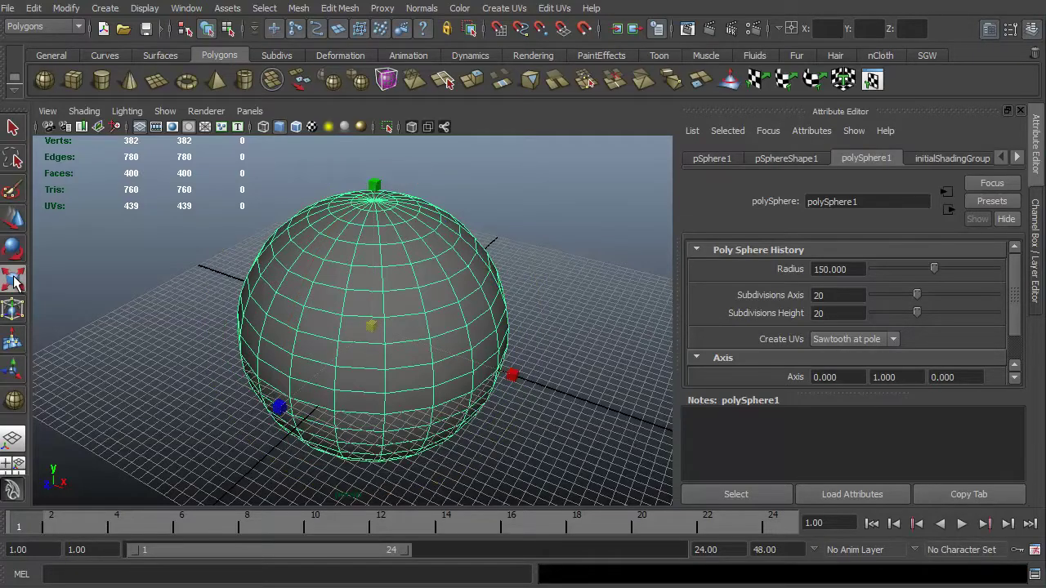
{"action": "left_click", "coordinate": [15, 219]}
Step: Drag the sphere right and then along X, undoing each trial move
{"action": "left_click_drag", "start_coordinate": [381, 330], "coordinate": [609, 395]}
{"action": "key", "text": "ctrl+z"}
{"action": "key", "text": "ctrl+z"}
{"action": "key", "text": "ctrl+z"}
{"action": "key", "text": "ctrl+z"}
{"action": "key", "text": "ctrl+z"}
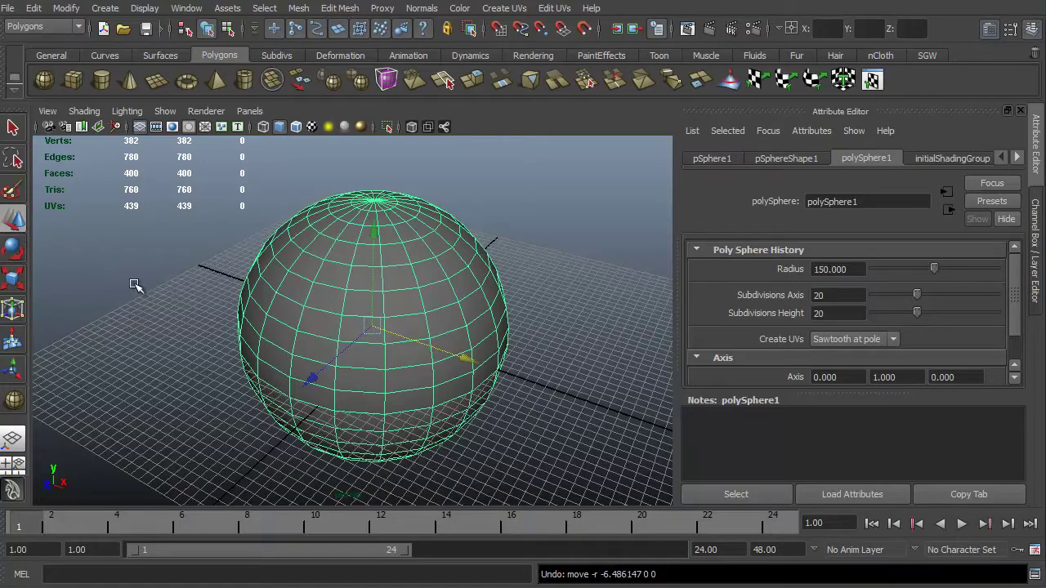
{"action": "mouse_move", "coordinate": [470, 360]}
{"action": "left_mouse_down"}
{"action": "mouse_move", "coordinate": [512, 380]}
{"action": "mouse_move", "coordinate": [467, 362]}
{"action": "left_mouse_up"}
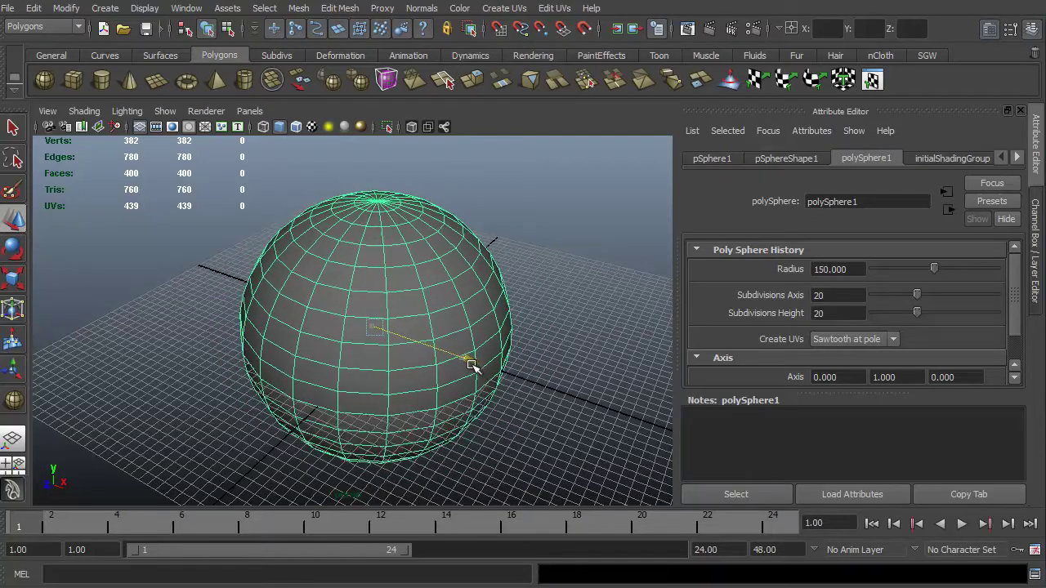
{"action": "key", "text": "ctrl+z"}
Step: Rotate the sphere about X and scale it uniformly, undoing both, then return to Move
{"action": "key", "text": "e"}
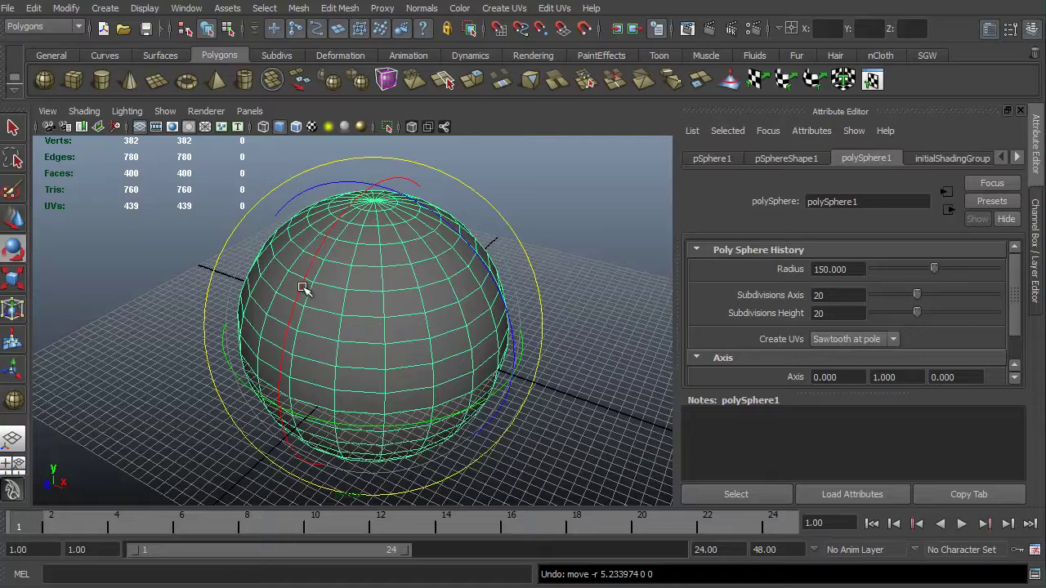
{"action": "left_click_drag", "start_coordinate": [304, 287], "coordinate": [310, 315]}
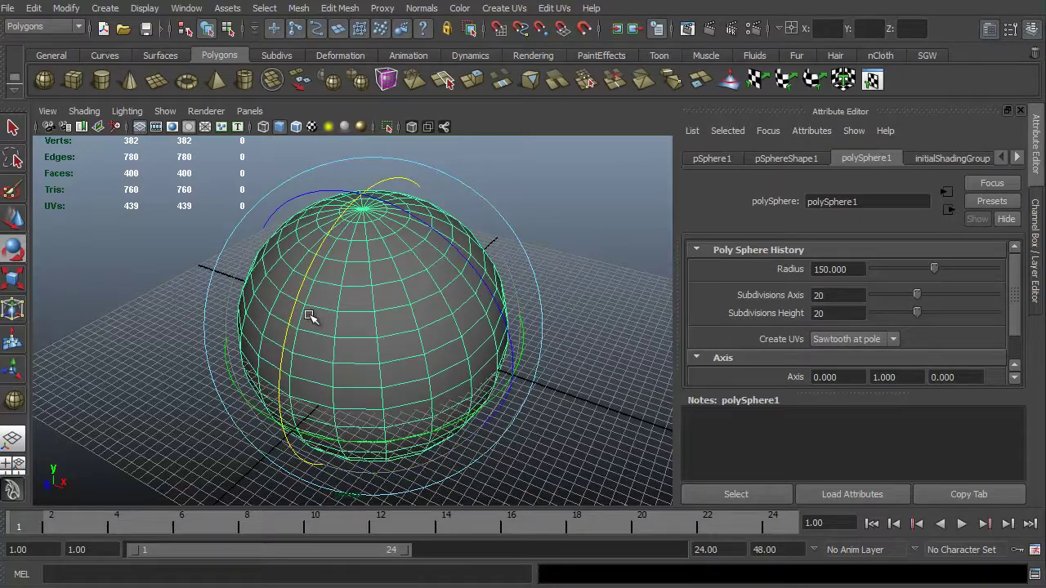
{"action": "key", "text": "ctrl+z"}
{"action": "key", "text": "r"}
{"action": "left_click_drag", "start_coordinate": [373, 326], "coordinate": [396, 323]}
{"action": "key", "text": "ctrl+z"}
{"action": "key", "text": "w"}
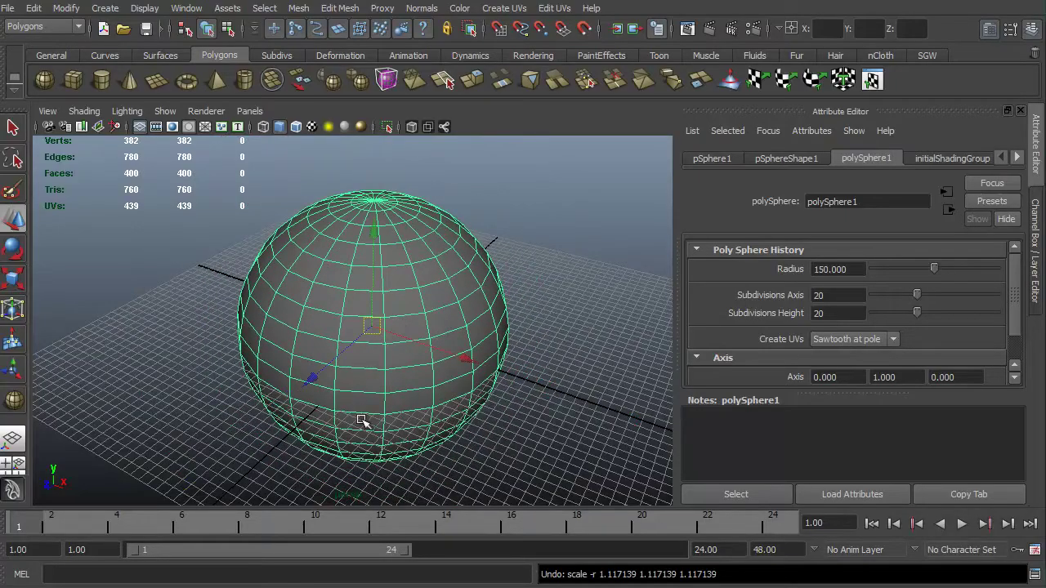
{"action": "mouse_move", "coordinate": [361, 420]}
{"action": "left_mouse_down", "text": "alt"}
{"action": "mouse_move", "coordinate": [373, 423]}
{"action": "mouse_move", "coordinate": [350, 401]}
{"action": "mouse_move", "coordinate": [345, 428]}
{"action": "mouse_move", "coordinate": [367, 425]}
{"action": "mouse_move", "coordinate": [355, 417]}
{"action": "left_mouse_up", "text": "alt"}
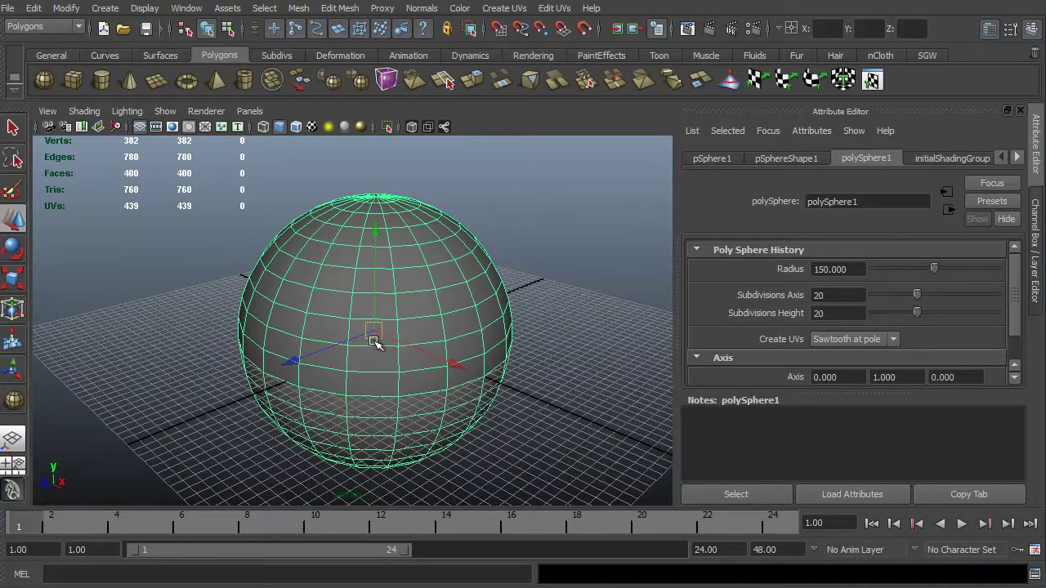
Step: Raise the sphere's pivot from its centre to near the top surface
{"action": "mouse_move", "coordinate": [301, 434]}
{"action": "left_mouse_down", "text": "alt"}
{"action": "mouse_move", "coordinate": [303, 398]}
{"action": "mouse_move", "coordinate": [415, 387]}
{"action": "mouse_move", "coordinate": [460, 292]}
{"action": "mouse_move", "coordinate": [453, 411]}
{"action": "mouse_move", "coordinate": [351, 405]}
{"action": "mouse_move", "coordinate": [286, 426]}
{"action": "left_mouse_up", "text": "alt"}
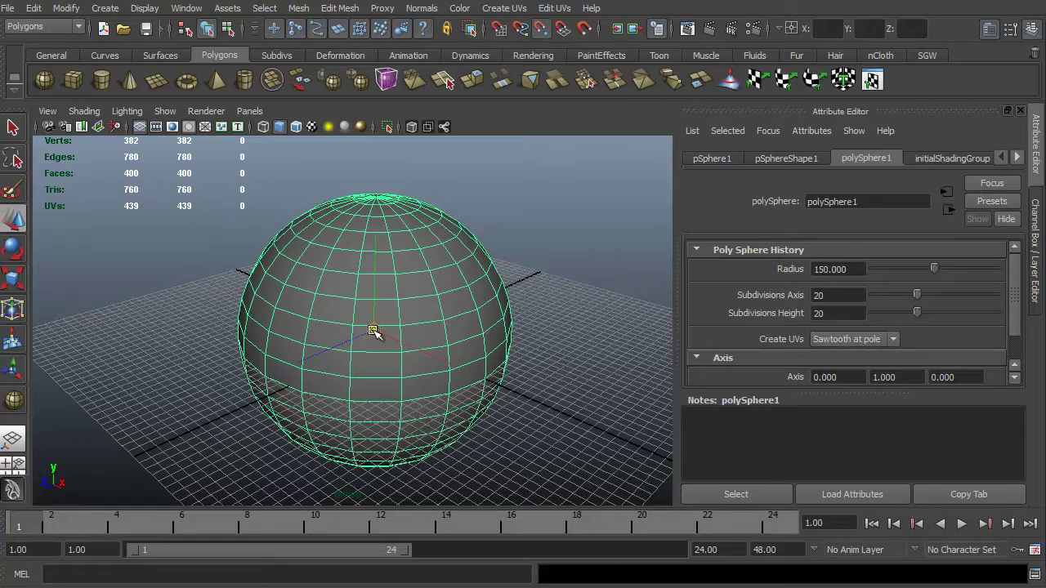
{"action": "left_click_drag", "start_coordinate": [373, 331], "coordinate": [395, 254]}
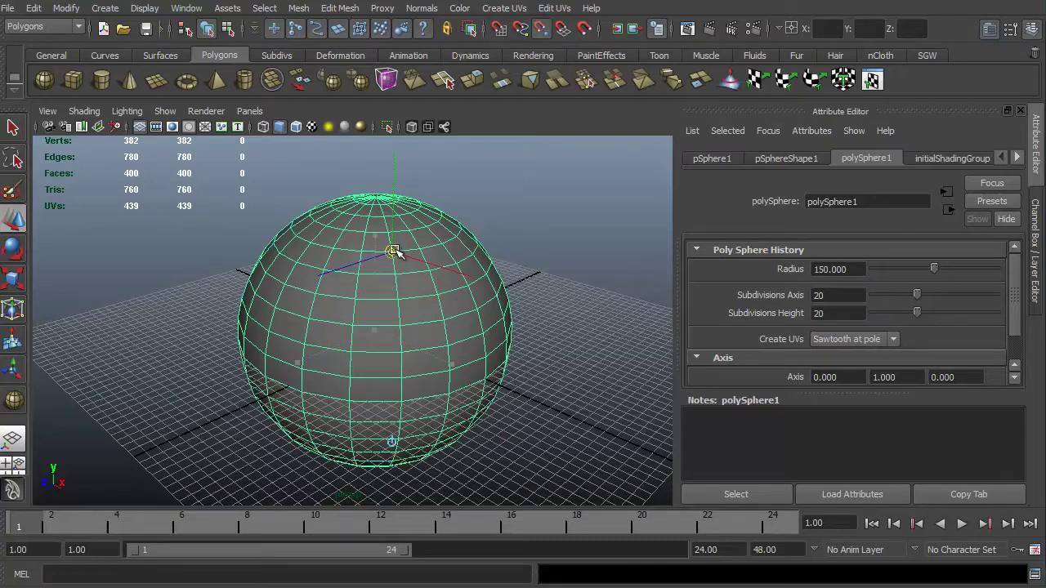
{"action": "left_click_drag", "start_coordinate": [240, 412], "coordinate": [432, 319], "text": "alt"}
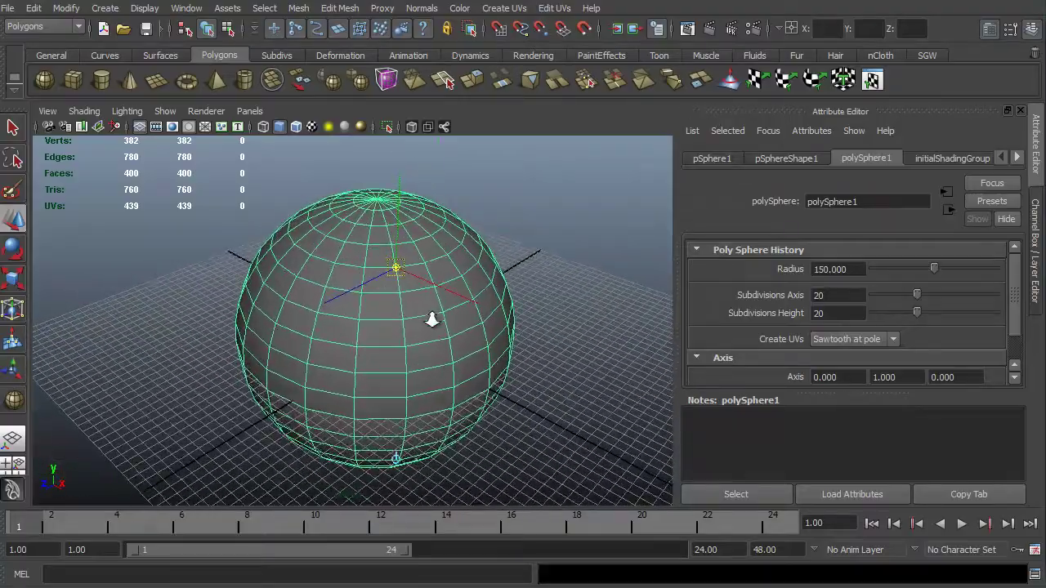
Step: Zoom and orbit around the sphere to check the raised pivot from several angles
{"action": "right_click_drag", "start_coordinate": [432, 320], "coordinate": [509, 376], "text": "alt"}
{"action": "left_click_drag", "start_coordinate": [509, 376], "coordinate": [445, 394], "text": "alt"}
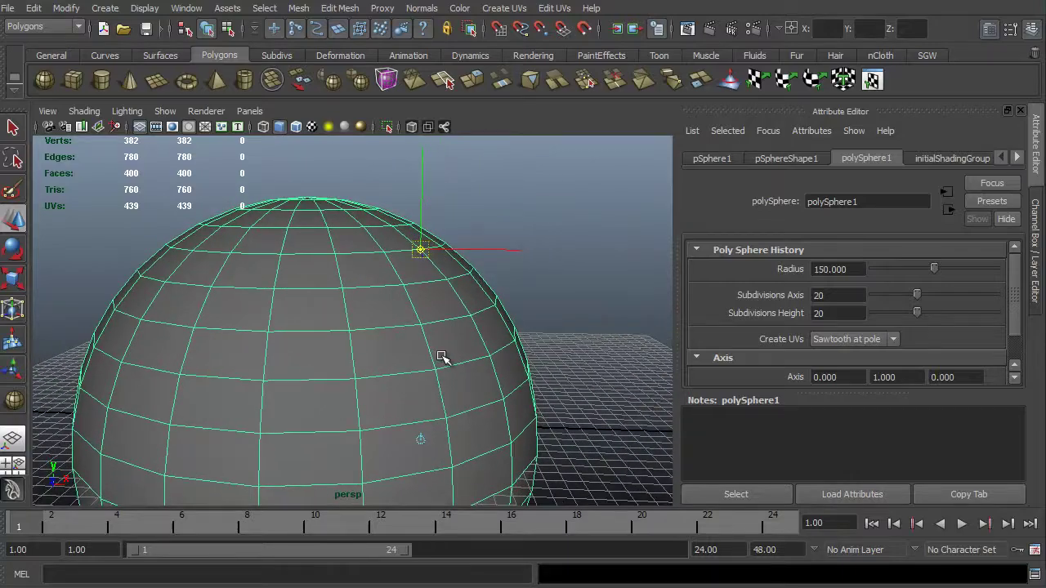
{"action": "left_click_drag", "start_coordinate": [414, 343], "coordinate": [400, 245], "text": "alt"}
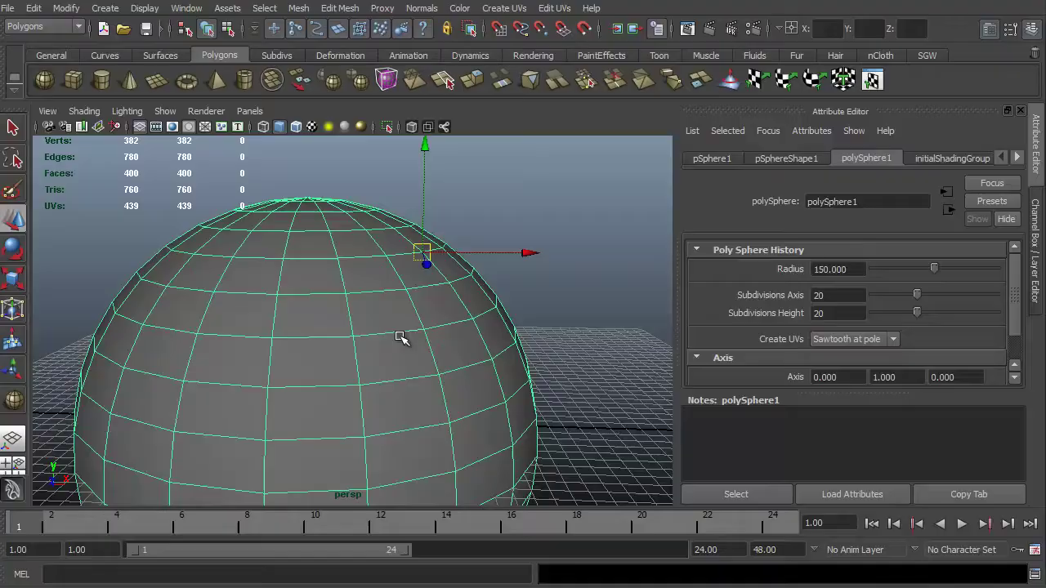
{"action": "right_click_drag", "start_coordinate": [400, 337], "coordinate": [357, 234], "text": "alt"}
{"action": "left_click_drag", "start_coordinate": [357, 234], "coordinate": [413, 296], "text": "alt"}
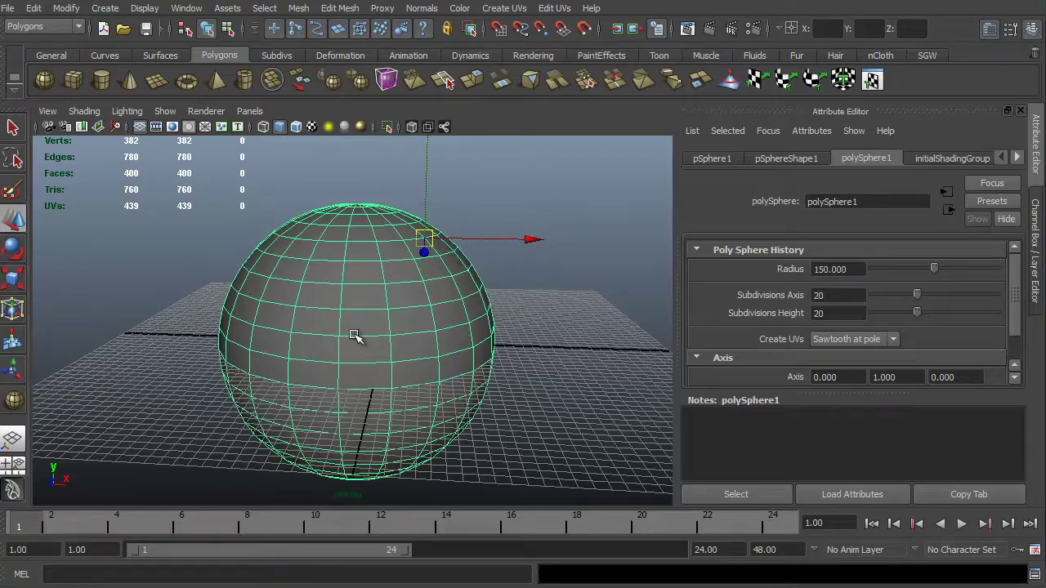
{"action": "left_click_drag", "start_coordinate": [357, 341], "coordinate": [283, 347], "text": "alt"}
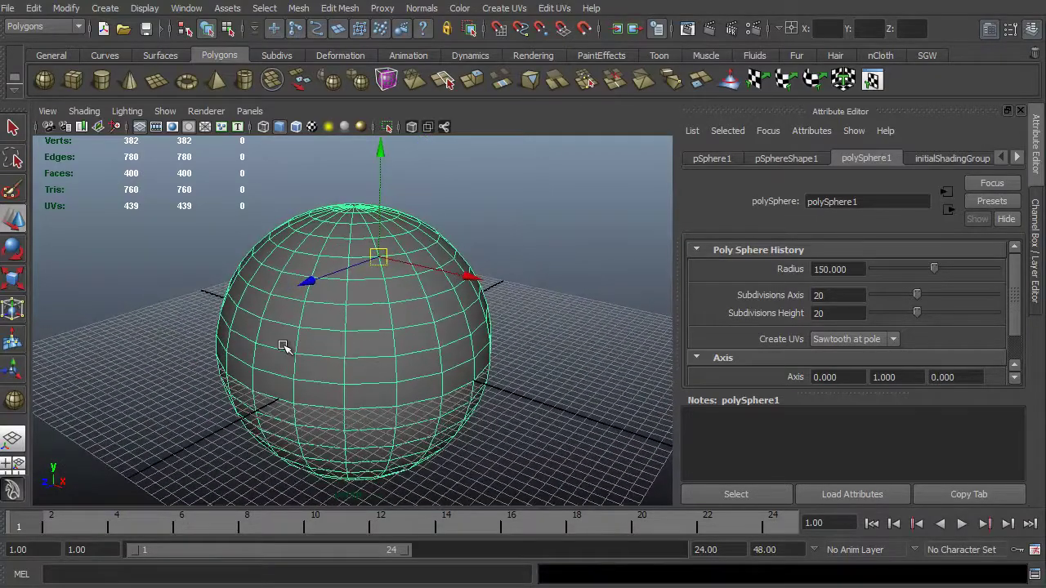
Step: Snap the pivot to a left-side vertex with V, then drag it down below the sphere
{"action": "key", "text": "Insert"}
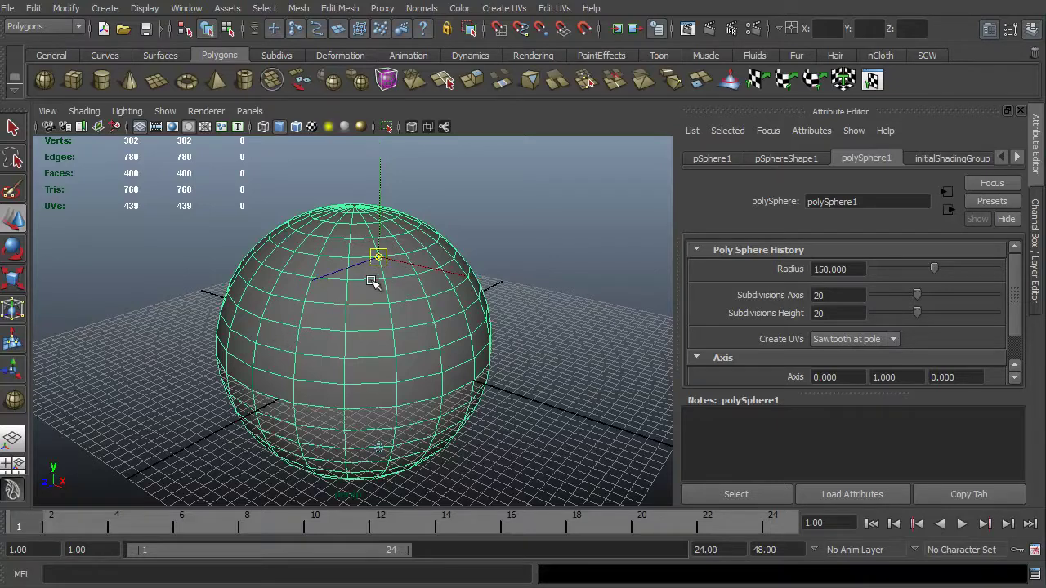
{"action": "key", "text": "v"}
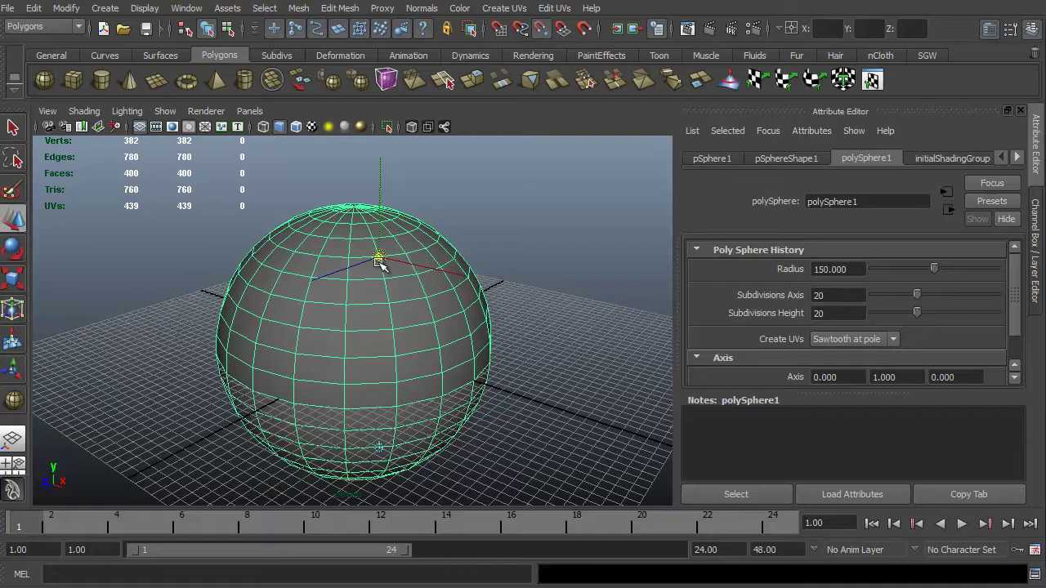
{"action": "left_click_drag", "start_coordinate": [376, 258], "coordinate": [304, 332]}
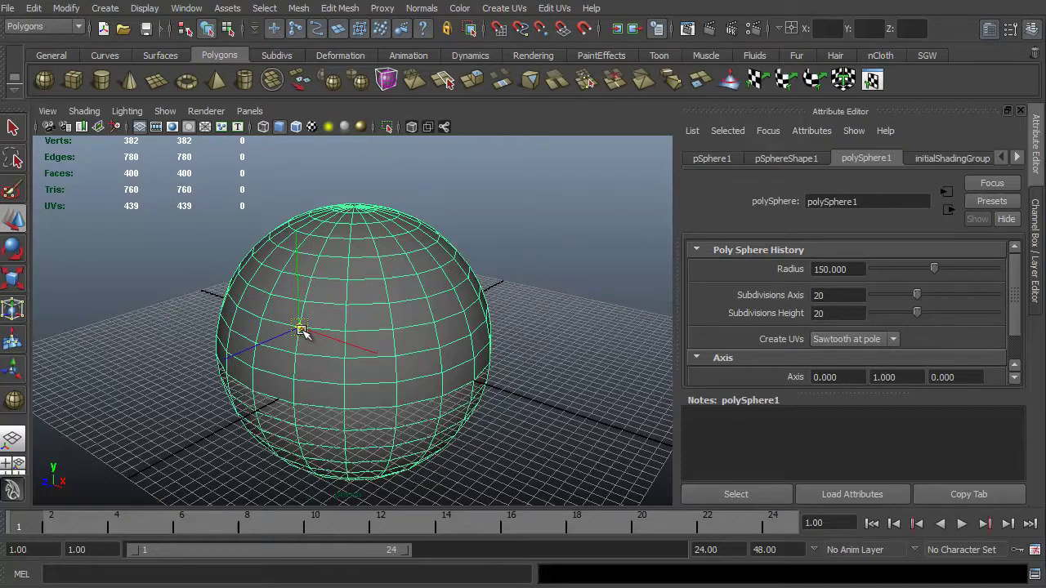
{"action": "key", "text": "v"}
{"action": "left_click_drag", "start_coordinate": [299, 328], "coordinate": [206, 421]}
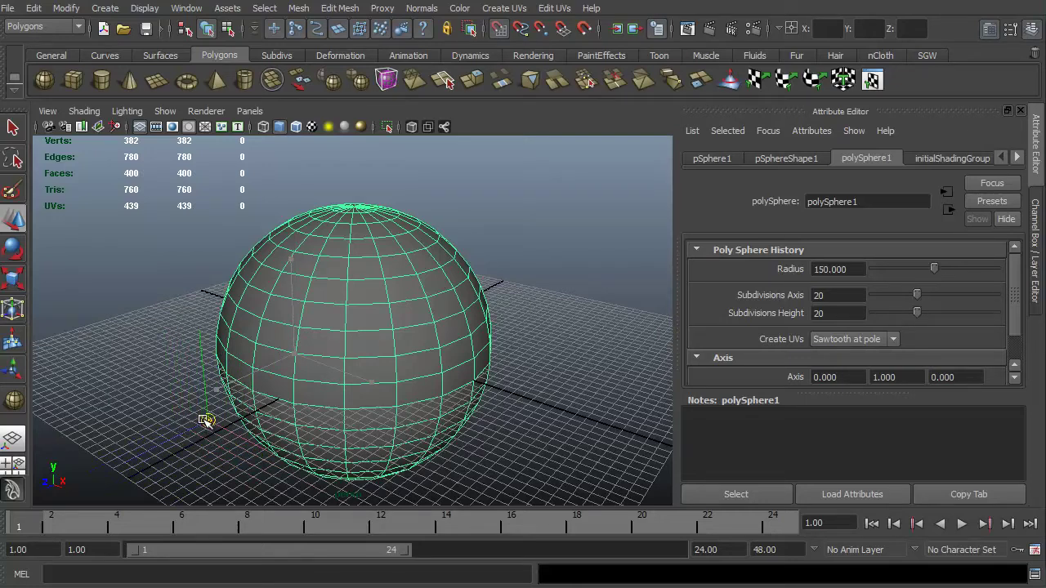
Step: Switch to the side view and undo the last move, returning the pivot to the left vertex
{"action": "key", "text": "space"}
{"action": "left_click_drag", "start_coordinate": [105, 435], "coordinate": [115, 419]}
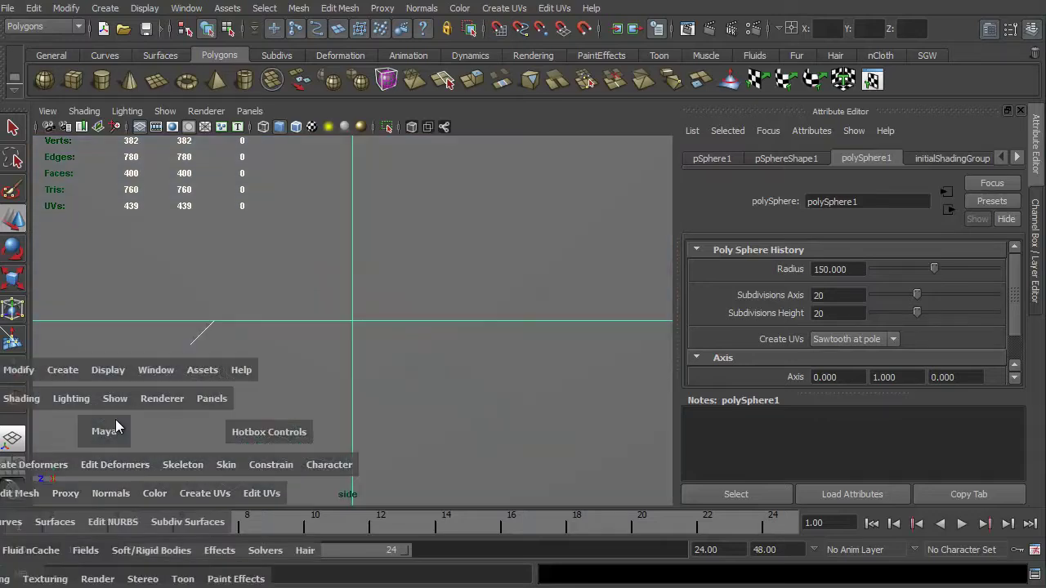
{"action": "key", "text": "space"}
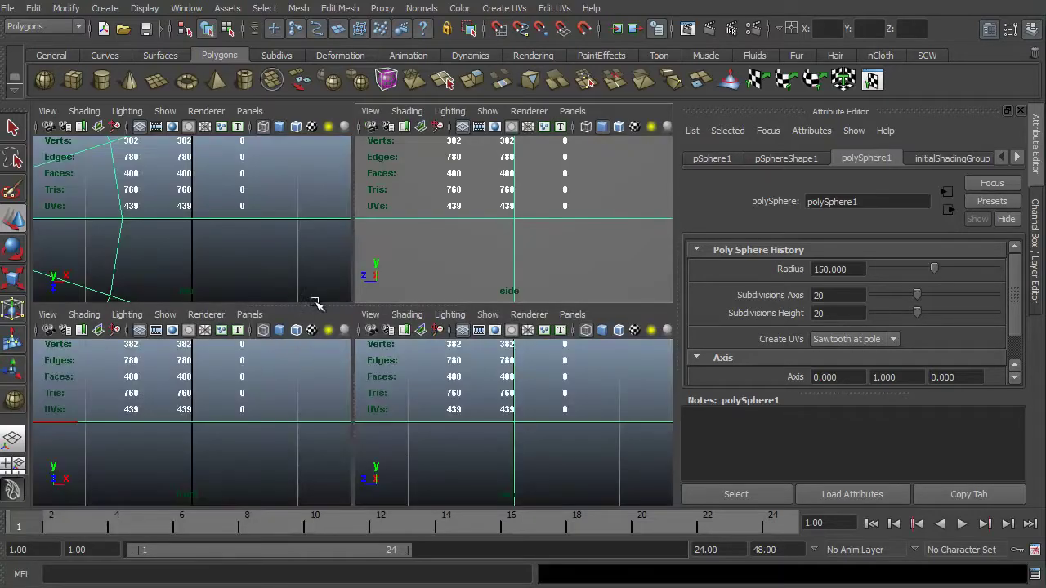
{"action": "key", "text": "space"}
{"action": "key", "text": "space"}
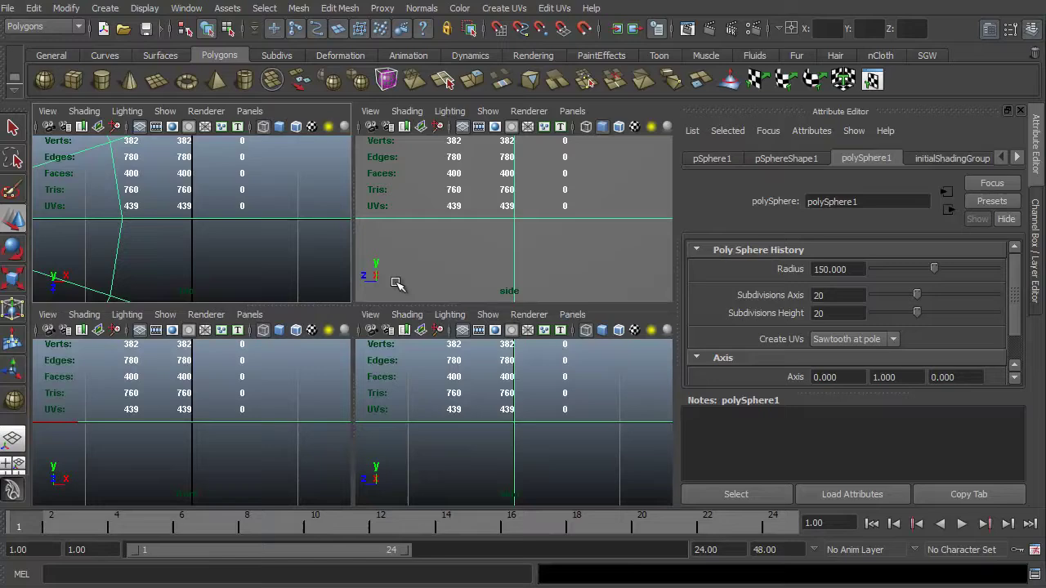
{"action": "key", "text": "space"}
{"action": "key", "text": "space"}
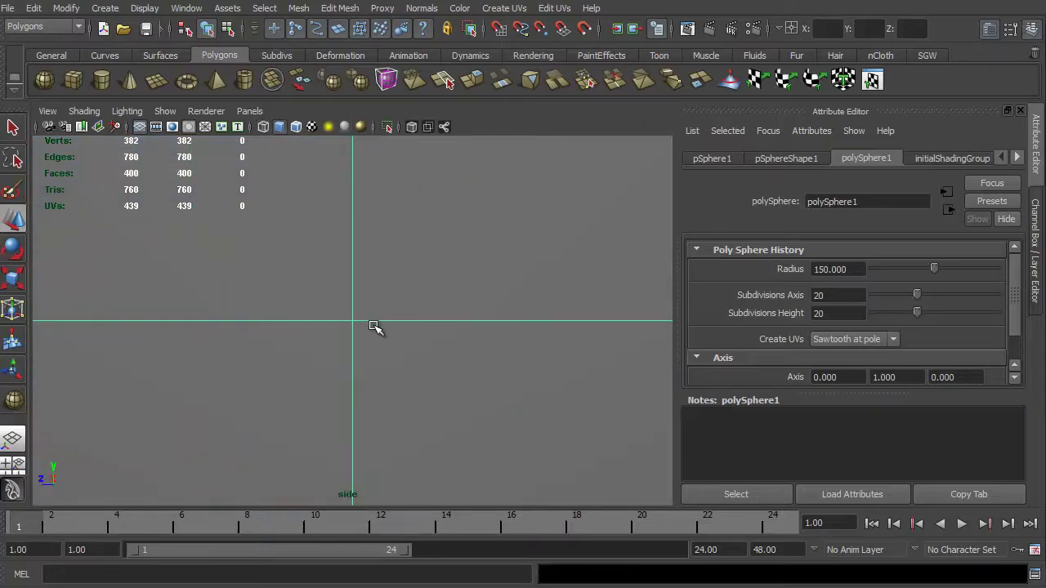
{"action": "key", "text": "ctrl+z"}
{"action": "key", "text": "space"}
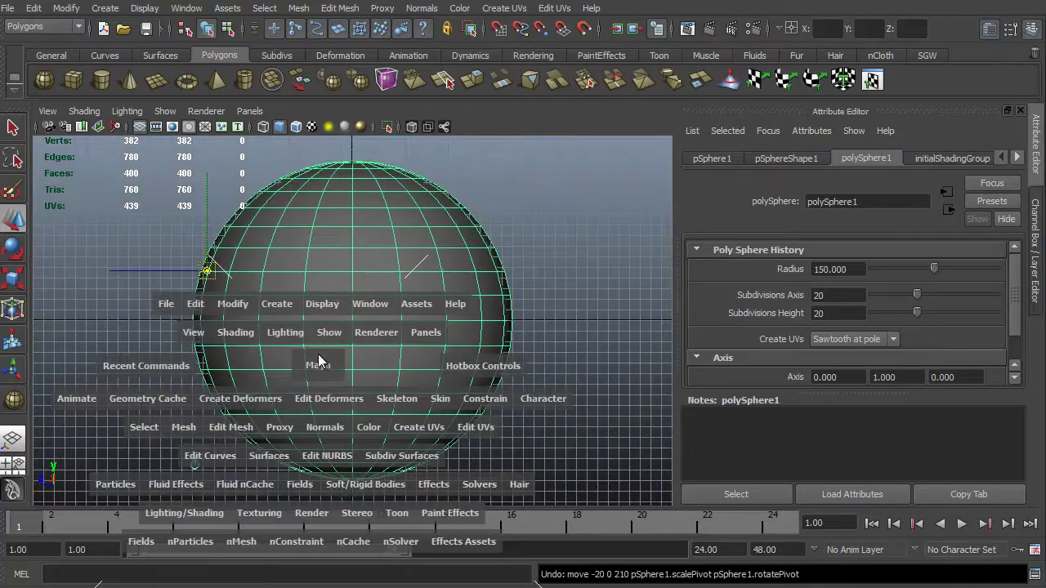
{"action": "key", "text": "space"}
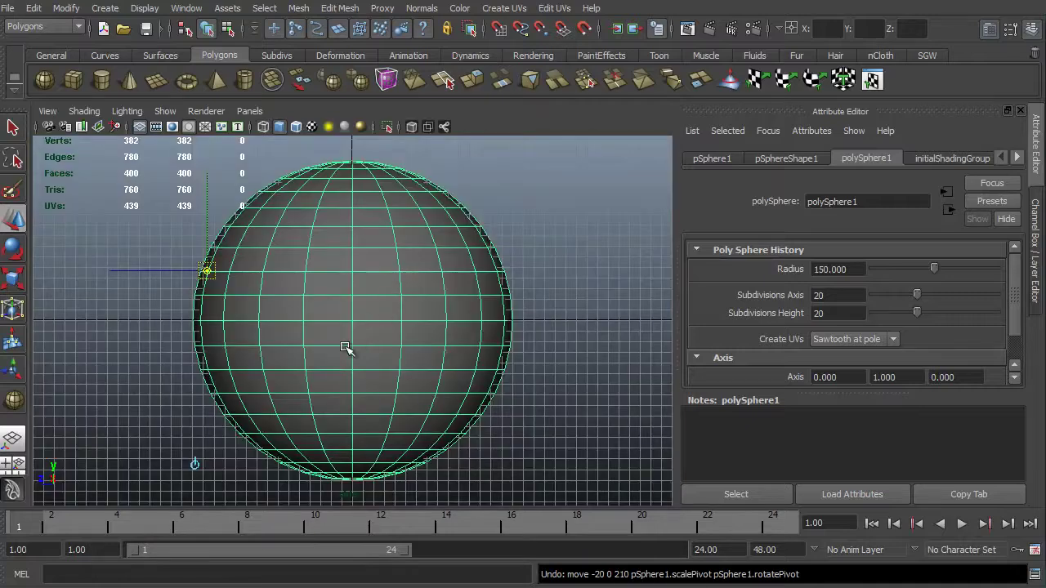
Step: Adjust the side view, then set the maximized pane back to the persp camera
{"action": "scroll", "coordinate": [327, 313], "scroll_direction": "down", "scroll_amount": 2}
{"action": "scroll", "coordinate": [353, 310], "scroll_direction": "up", "scroll_amount": 3}
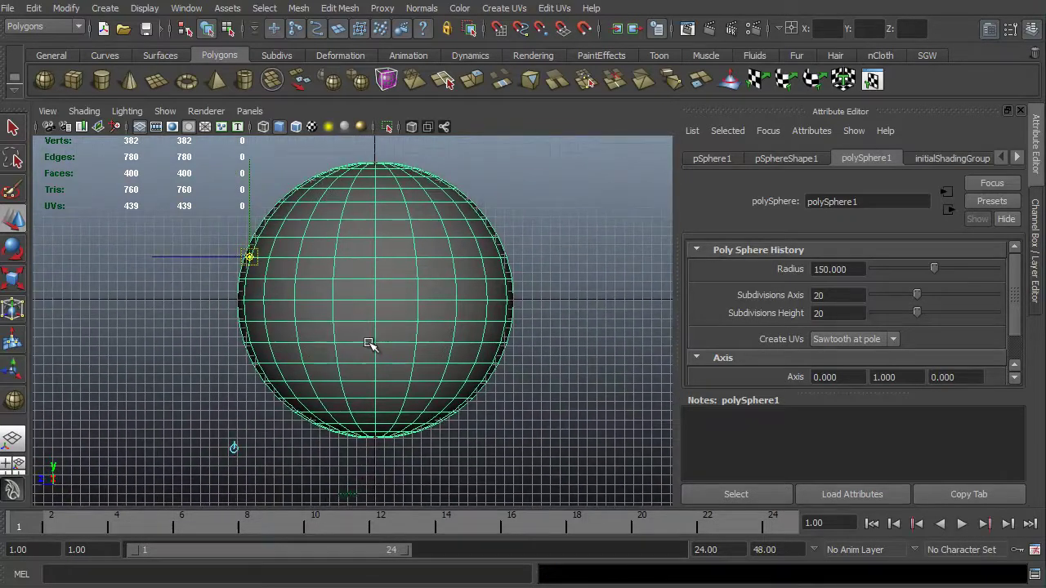
{"action": "middle_click_drag", "start_coordinate": [359, 346], "coordinate": [345, 360], "text": "alt"}
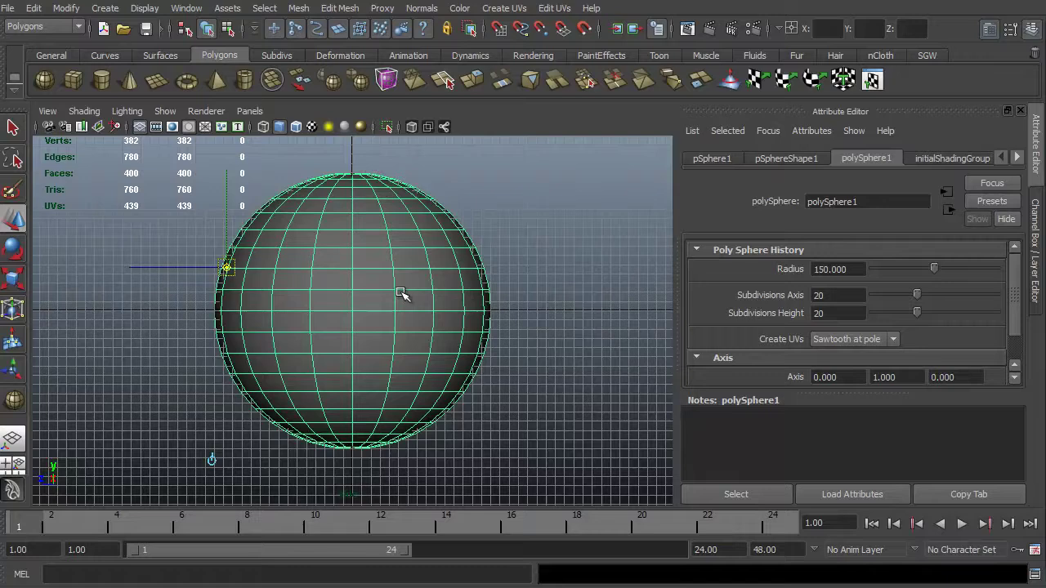
{"action": "key", "text": "space"}
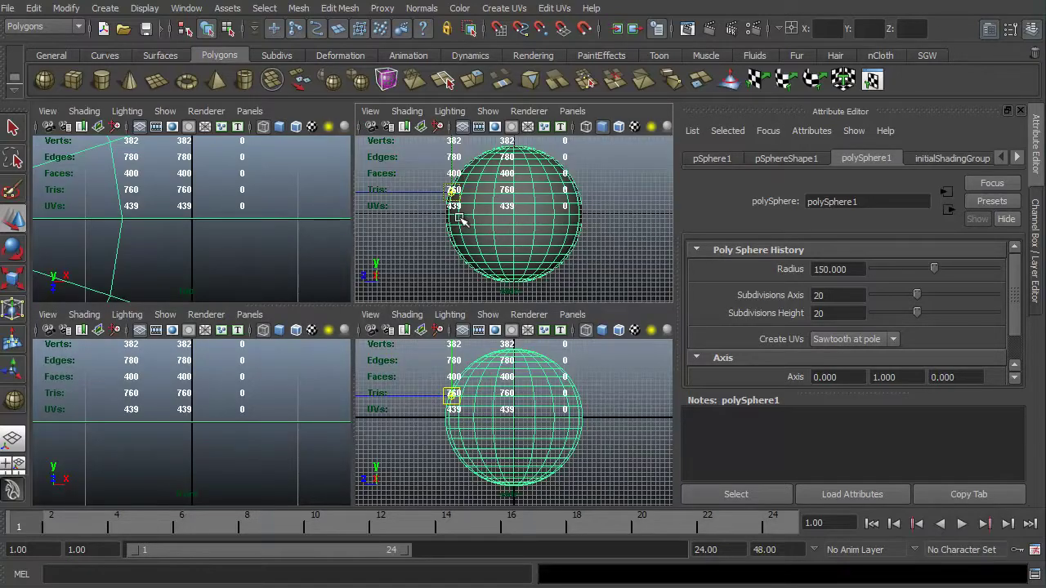
{"action": "key", "text": "space"}
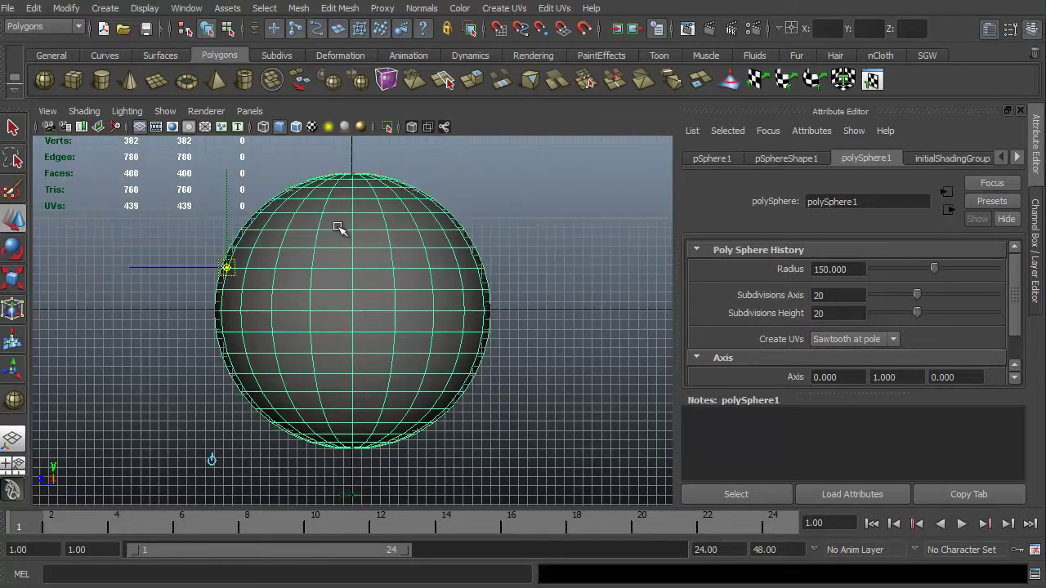
{"action": "left_click", "coordinate": [249, 111]}
{"action": "mouse_move", "coordinate": [257, 129]}
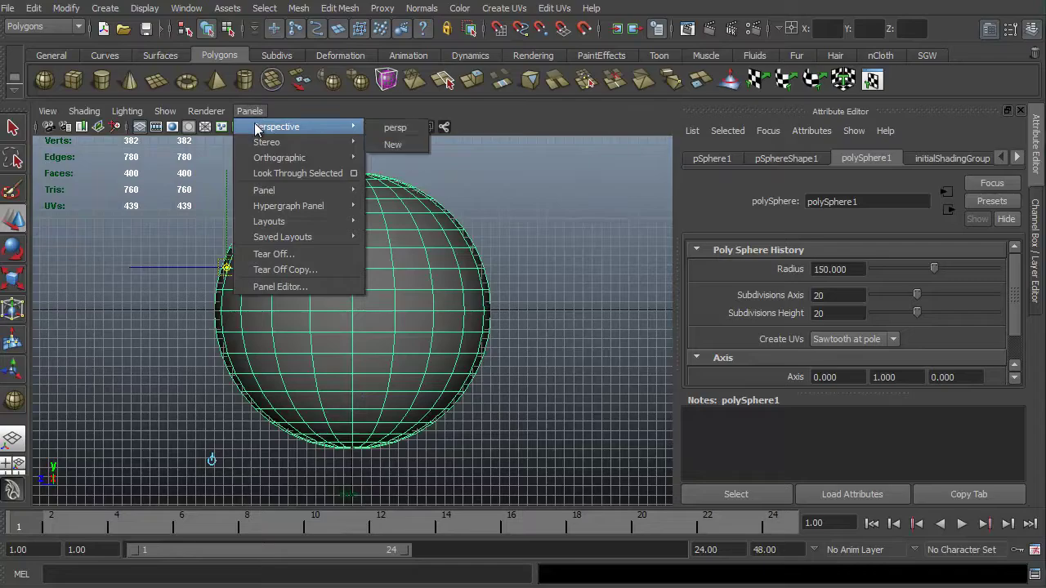
{"action": "left_click", "coordinate": [397, 129]}
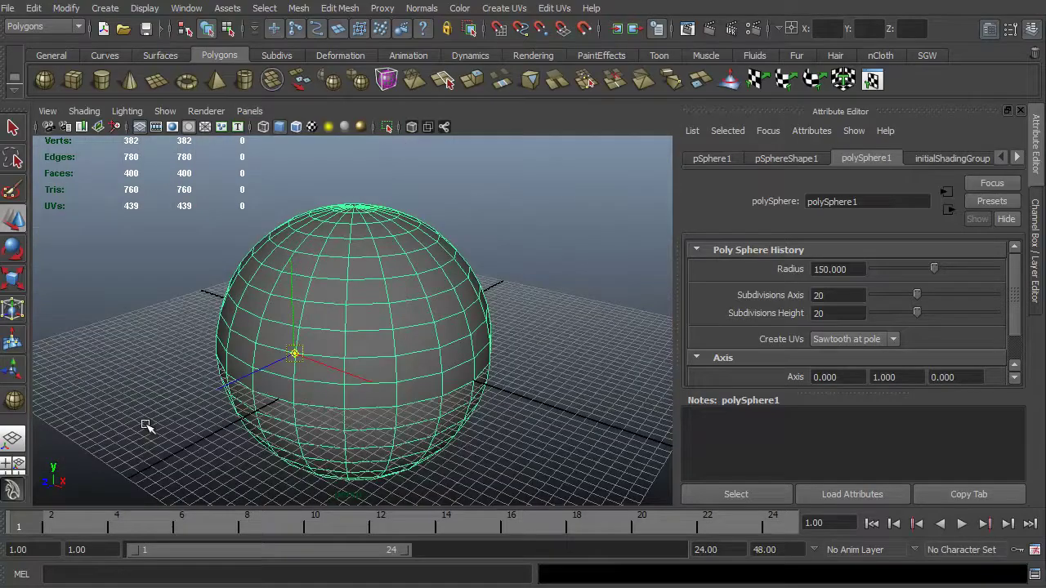
Step: Snap the pivot with X onto a grid point below-left of the sphere
{"action": "mouse_move", "coordinate": [145, 425]}
{"action": "left_mouse_down", "text": "alt"}
{"action": "mouse_move", "coordinate": [251, 400]}
{"action": "mouse_move", "coordinate": [117, 420]}
{"action": "mouse_move", "coordinate": [149, 420]}
{"action": "left_mouse_up", "text": "alt"}
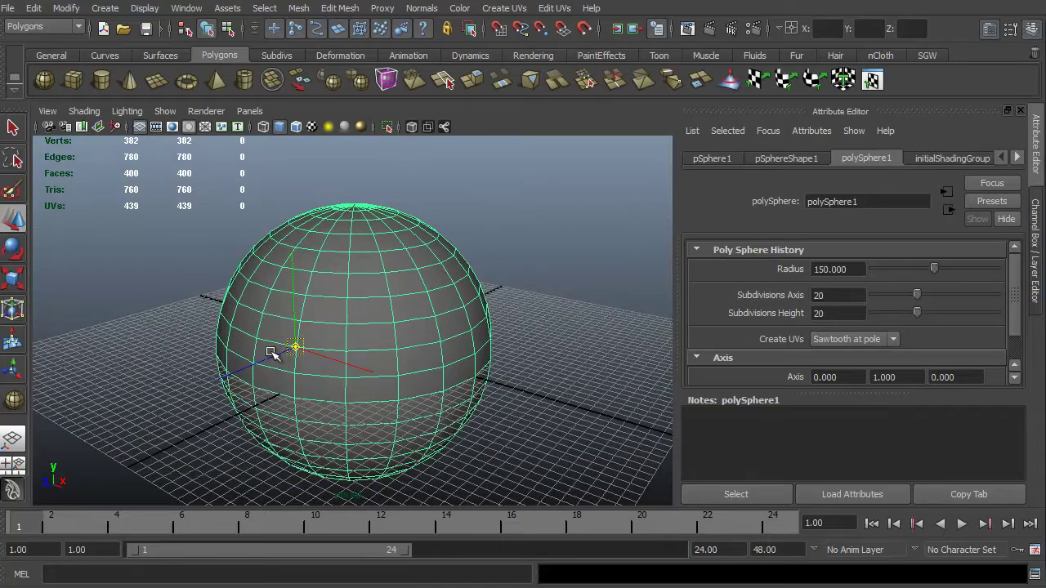
{"action": "key", "text": "x"}
{"action": "left_click_drag", "start_coordinate": [295, 349], "coordinate": [227, 455]}
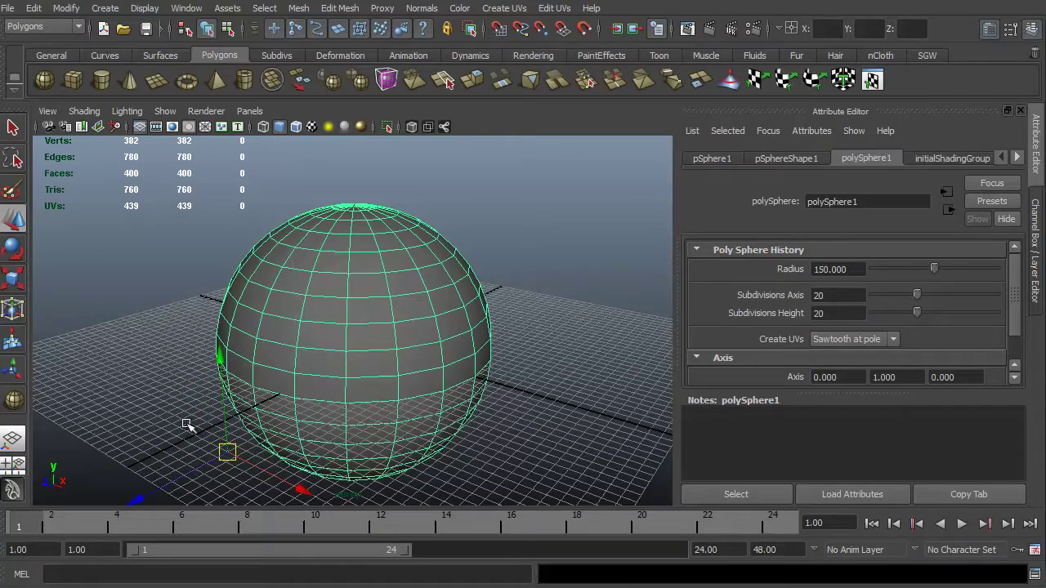
{"action": "left_click_drag", "start_coordinate": [163, 402], "coordinate": [317, 432], "text": "alt"}
Step: Snap the pivot back onto a vertex at the top of the sphere
{"action": "left_click_drag", "start_coordinate": [428, 418], "coordinate": [214, 435], "text": "alt"}
{"action": "right_click_drag", "start_coordinate": [214, 435], "coordinate": [292, 399], "text": "alt"}
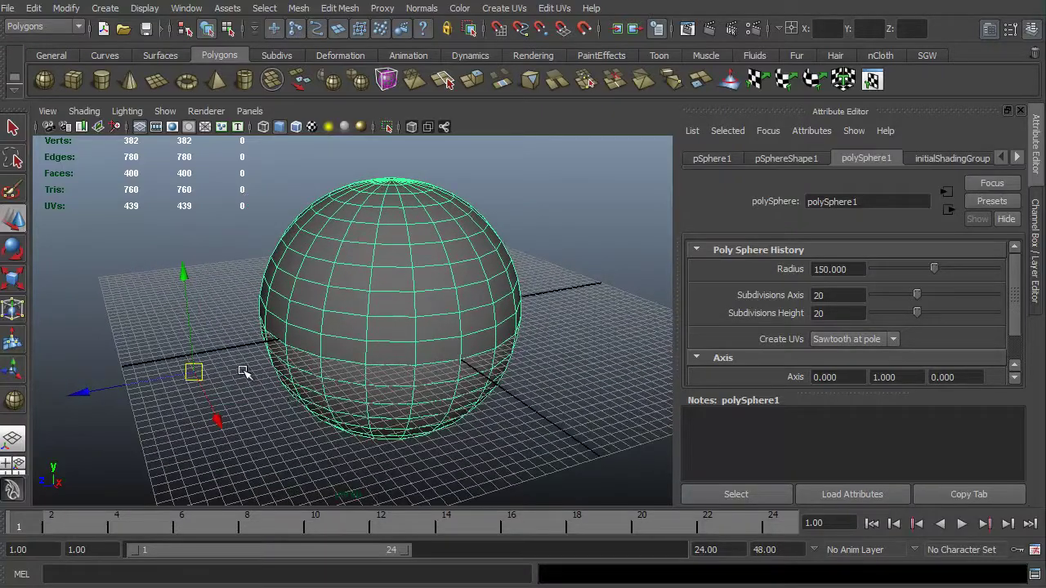
{"action": "key", "text": "Insert"}
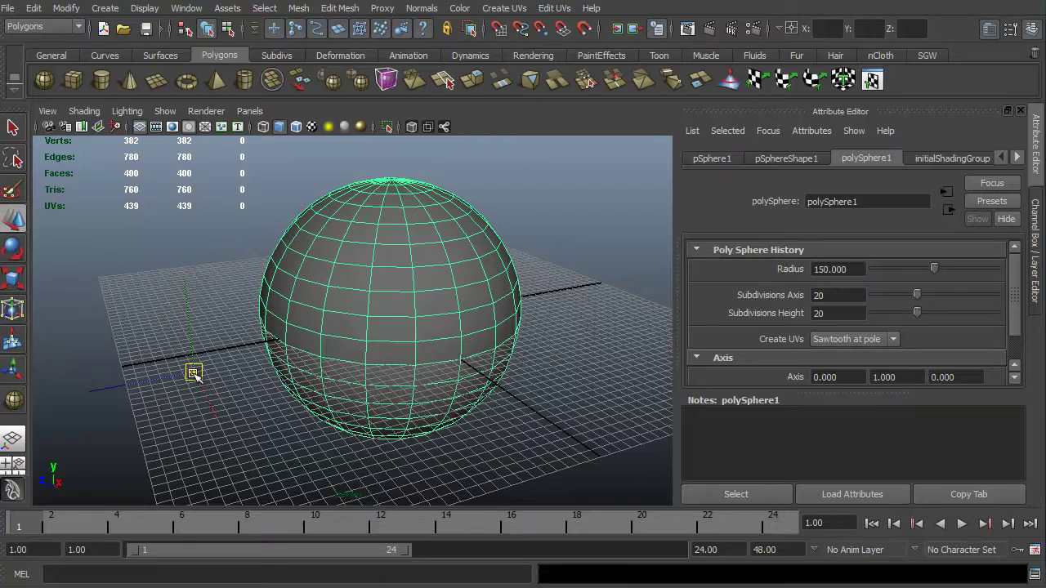
{"action": "mouse_move", "coordinate": [193, 374]}
{"action": "left_mouse_down"}
{"action": "mouse_move", "coordinate": [338, 275]}
{"action": "mouse_move", "coordinate": [352, 223]}
{"action": "left_mouse_up"}
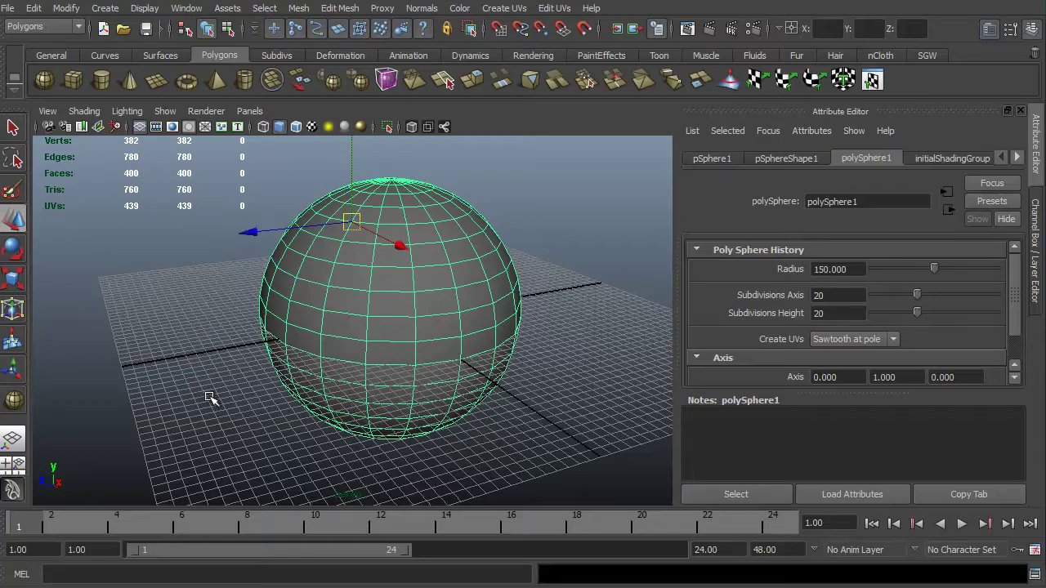
Step: Orbit from lower and higher angles to inspect the pivot near the sphere's top
{"action": "left_click_drag", "start_coordinate": [227, 431], "coordinate": [414, 433], "text": "alt"}
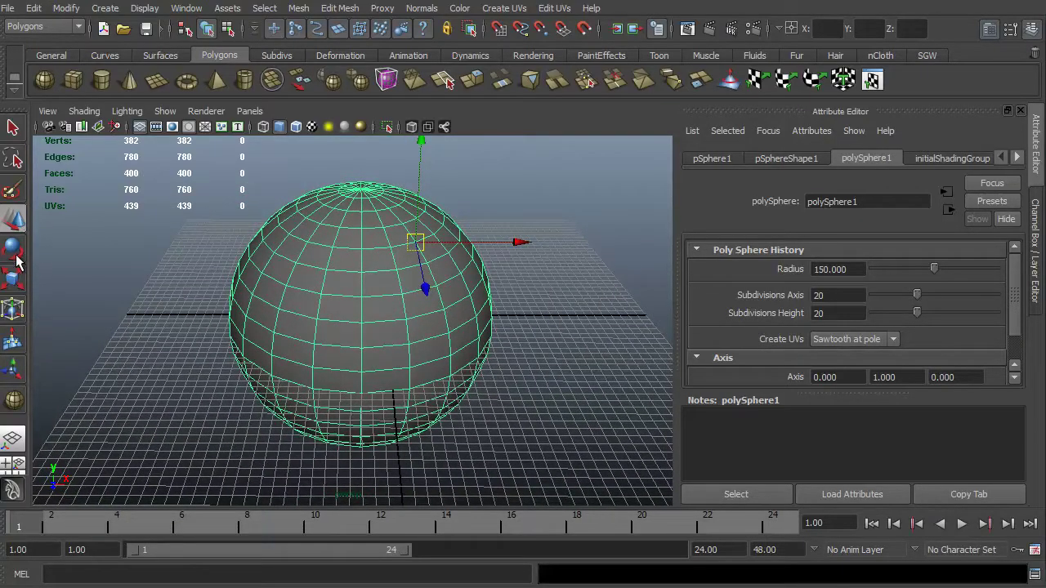
{"action": "mouse_move", "coordinate": [311, 446]}
{"action": "left_mouse_down", "text": "alt"}
{"action": "mouse_move", "coordinate": [227, 425]}
{"action": "mouse_move", "coordinate": [195, 430]}
{"action": "mouse_move", "coordinate": [322, 447]}
{"action": "left_mouse_up", "text": "alt"}
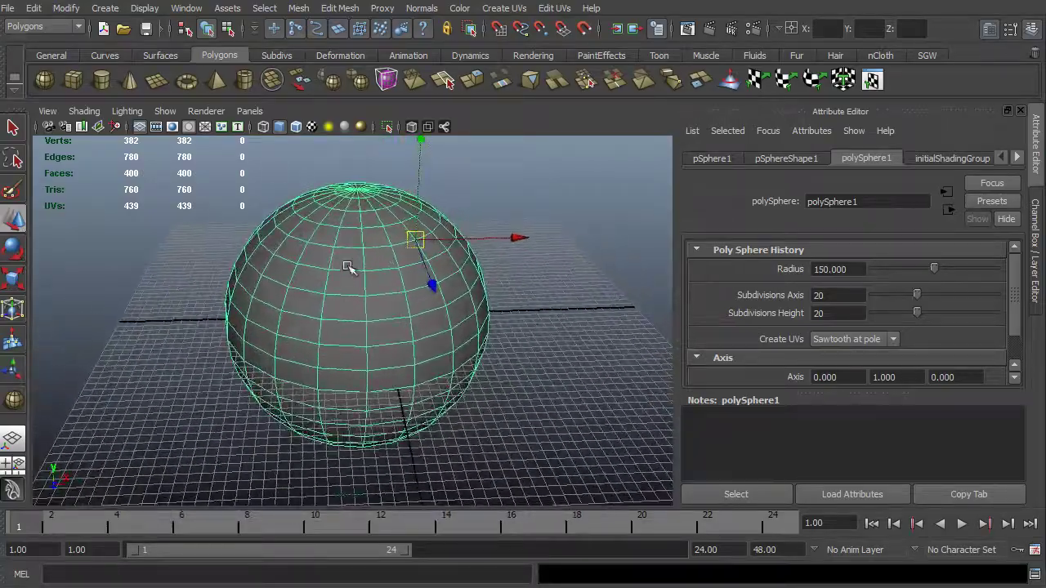
{"action": "left_click_drag", "start_coordinate": [356, 330], "coordinate": [278, 409], "text": "alt"}
{"action": "left_click_drag", "start_coordinate": [385, 414], "coordinate": [363, 392], "text": "alt"}
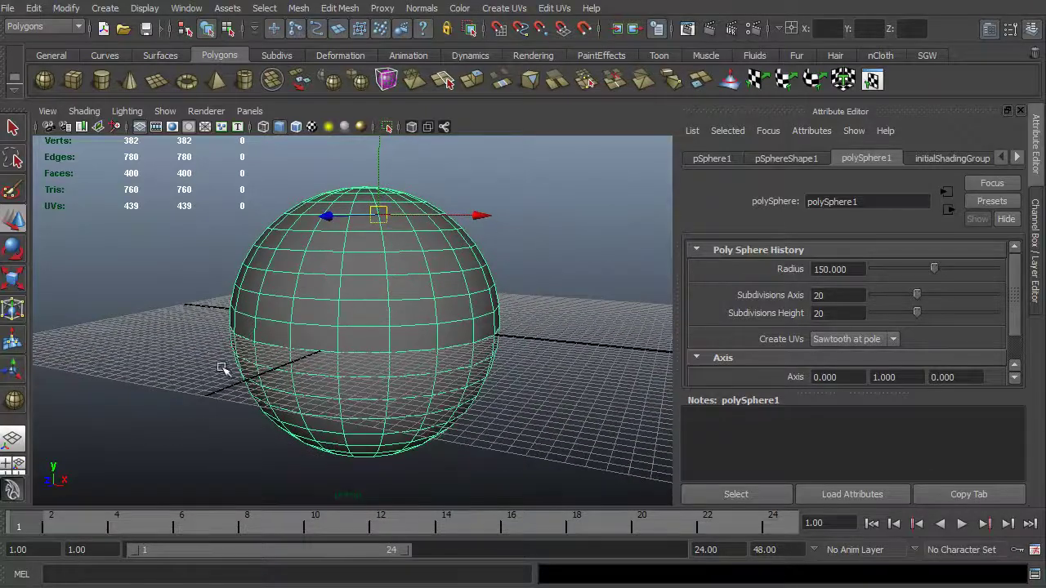
{"action": "left_click_drag", "start_coordinate": [227, 367], "coordinate": [207, 372], "text": "alt"}
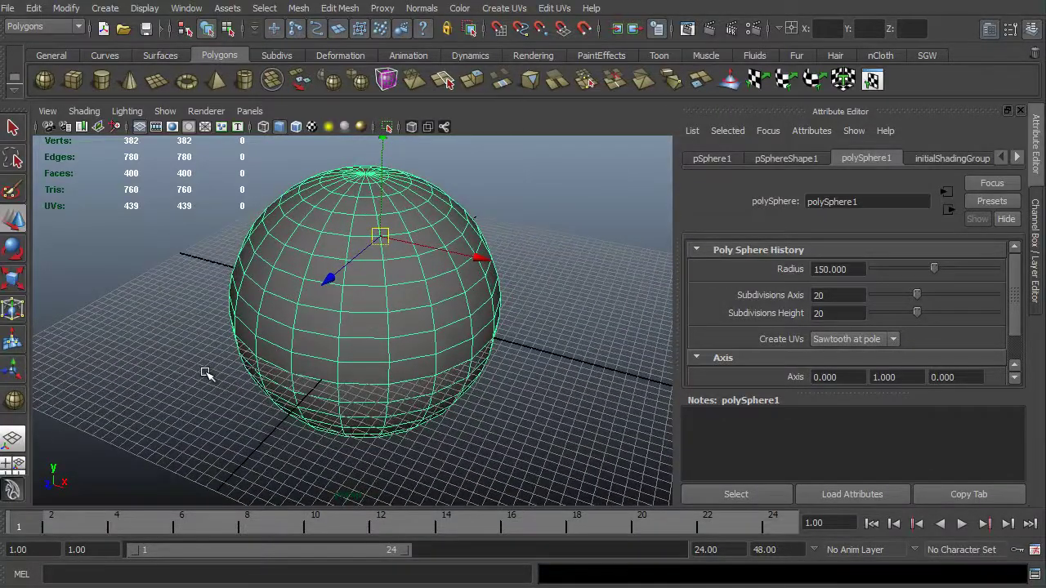